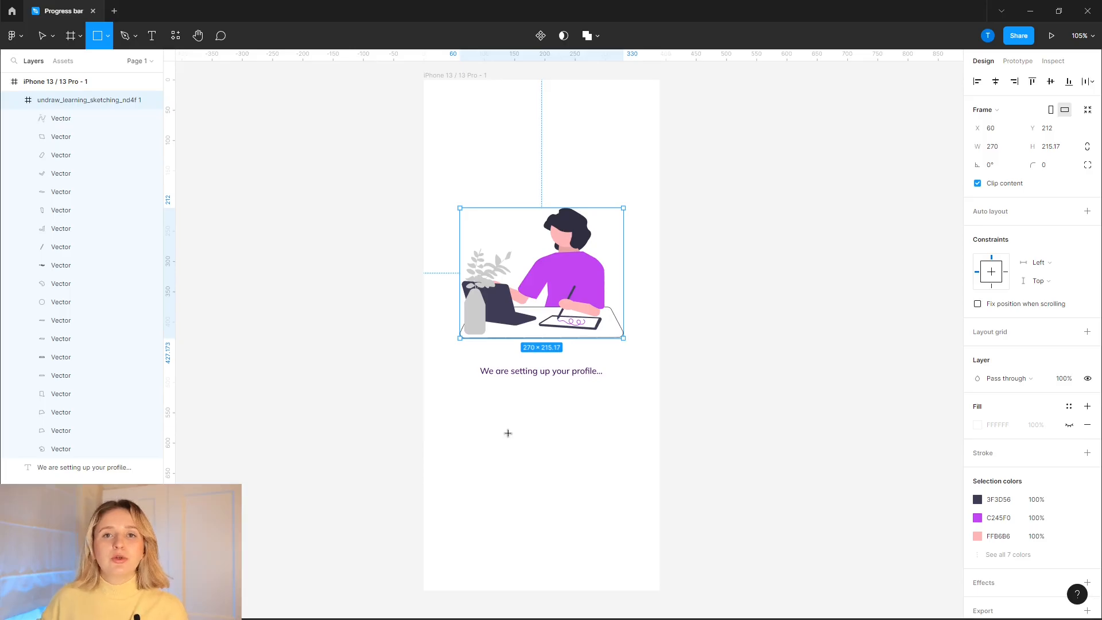
Draw a rectangle in the phone frame below the profile text and size it to 270 × 16
left_click_drag(472, 412, 618, 428)
left_click(998, 128)
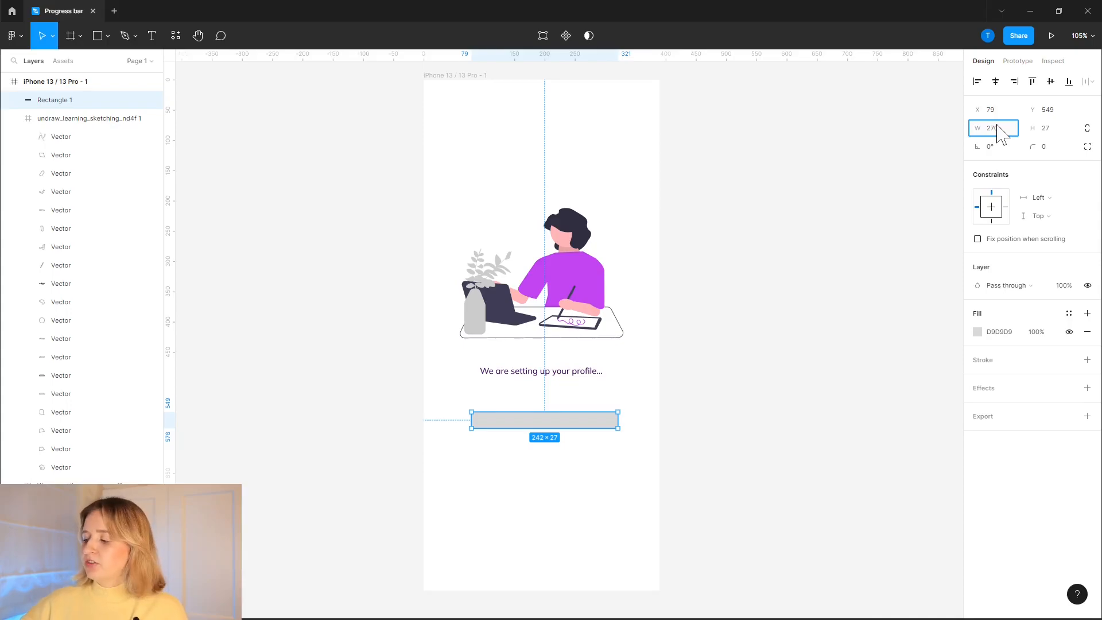
key("Tab")
type("1")
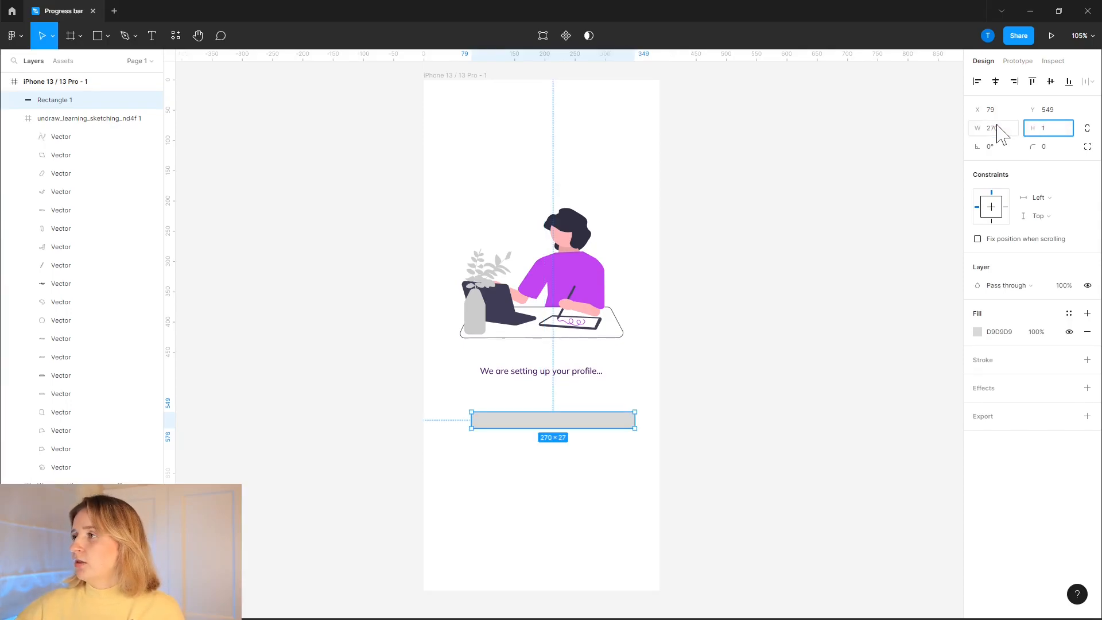
type("6")
key("Return")
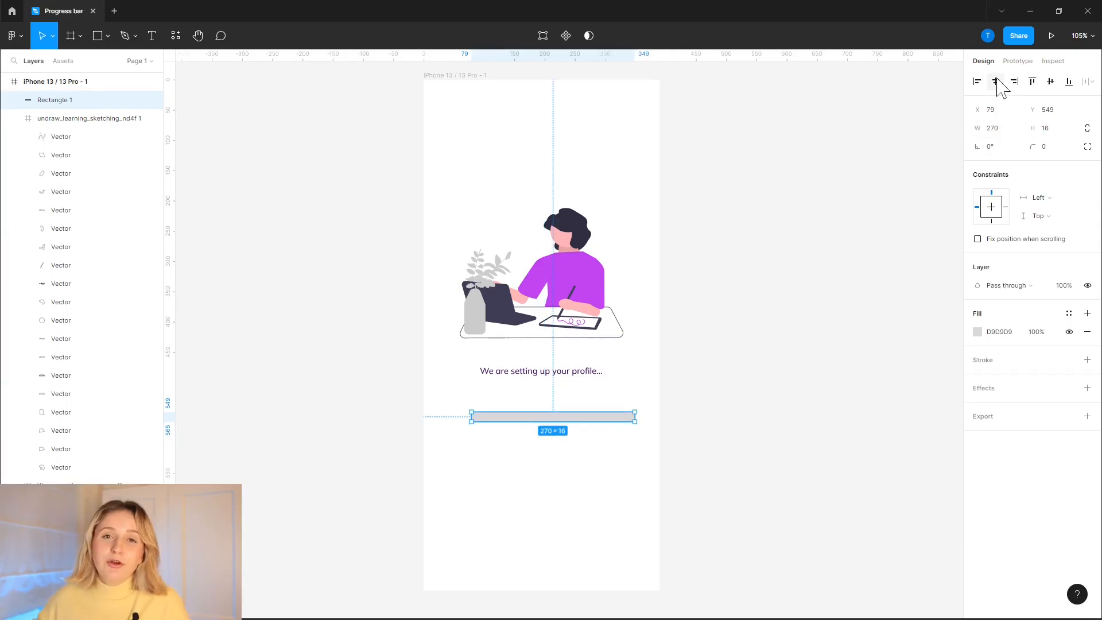
Centre the rectangle horizontally in the frame and set its corner radius to 10
left_click(995, 81)
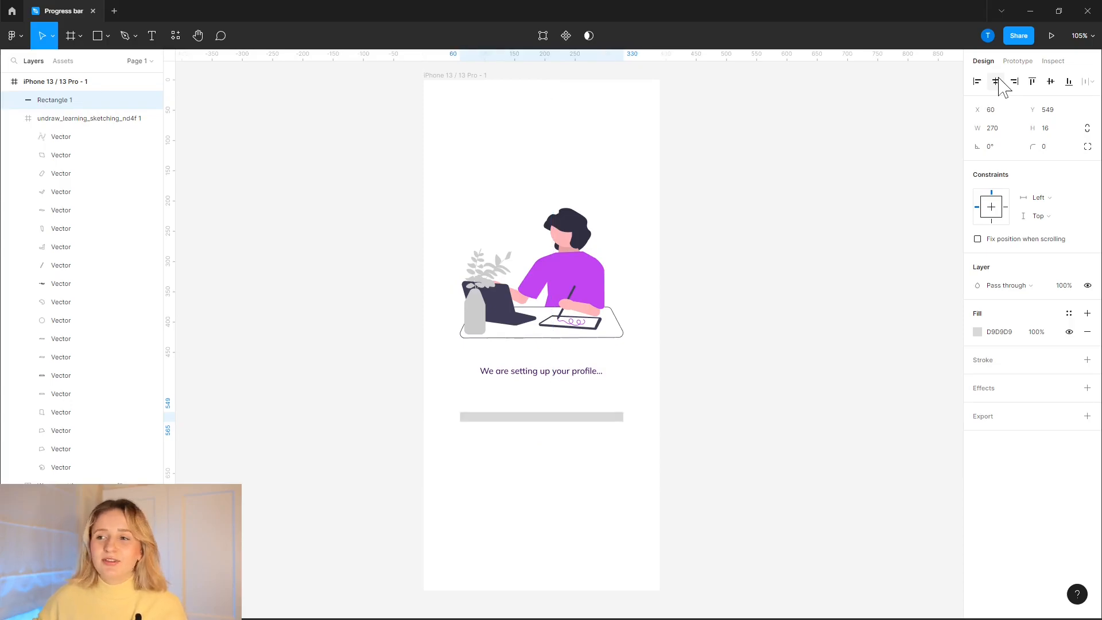
left_click(1051, 147)
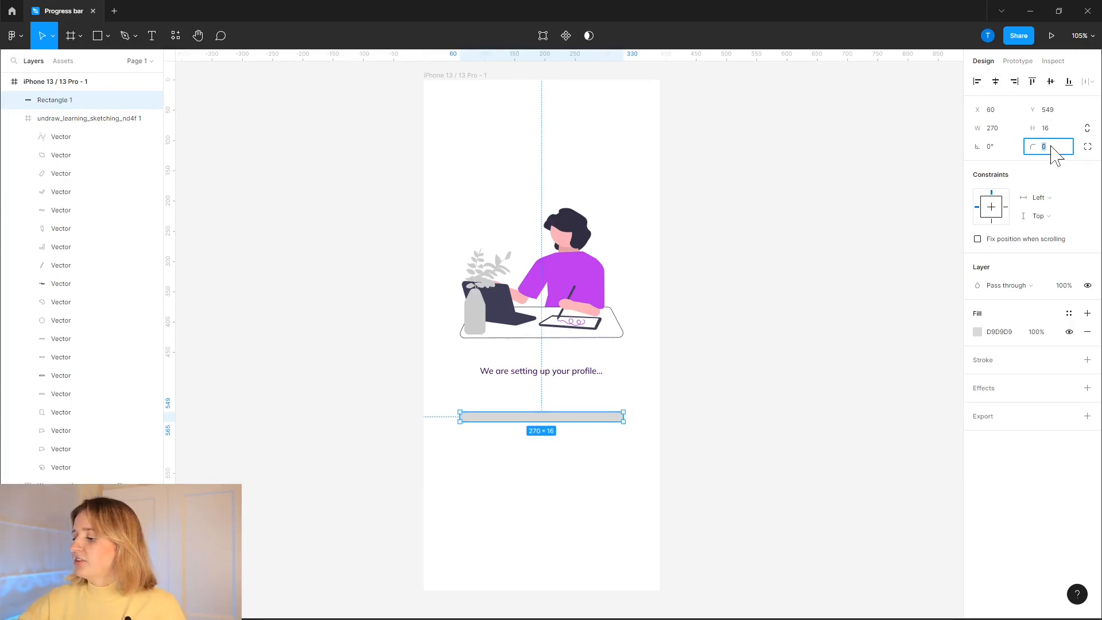
key("Return")
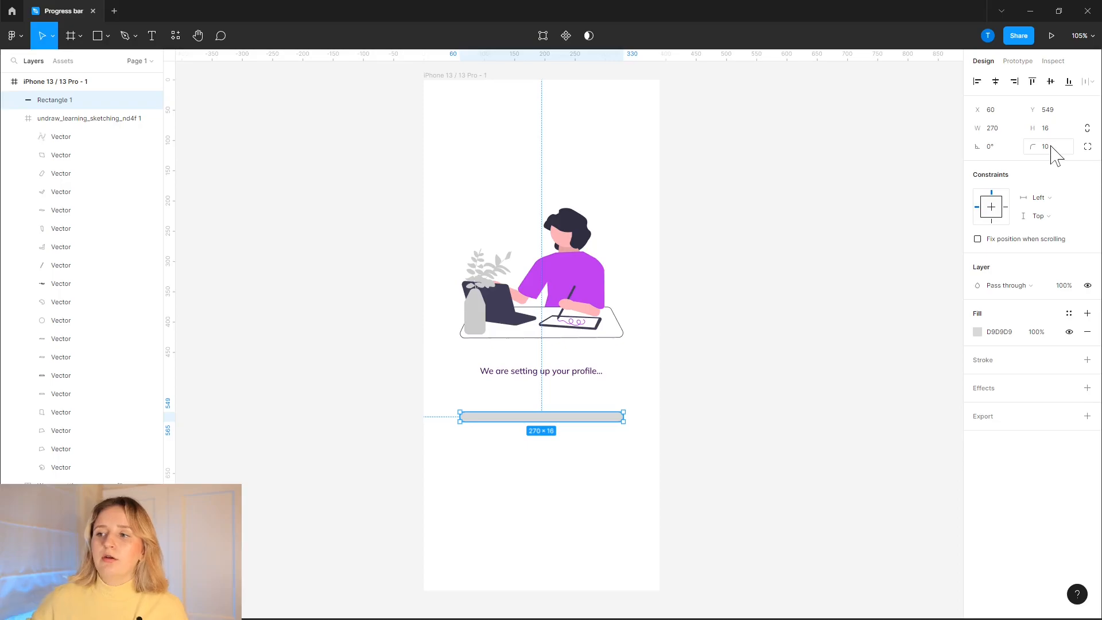
left_click(568, 517)
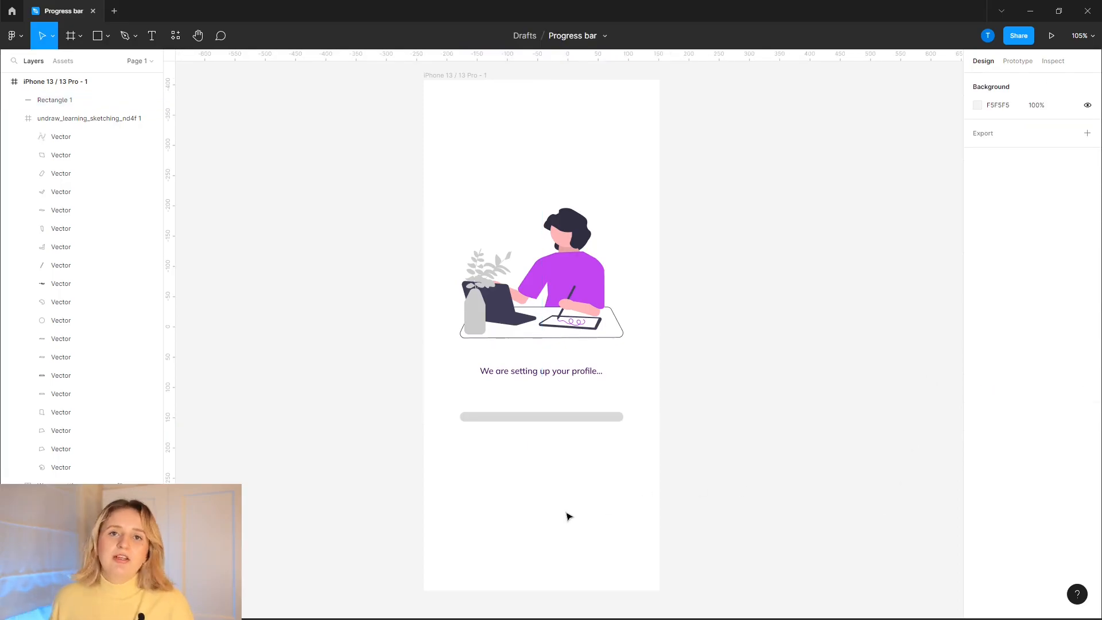
Move the rounded bar out of the frame onto the empty canvas beside it and lighten its fill to E8E8E8
left_click_drag(536, 425, 813, 308)
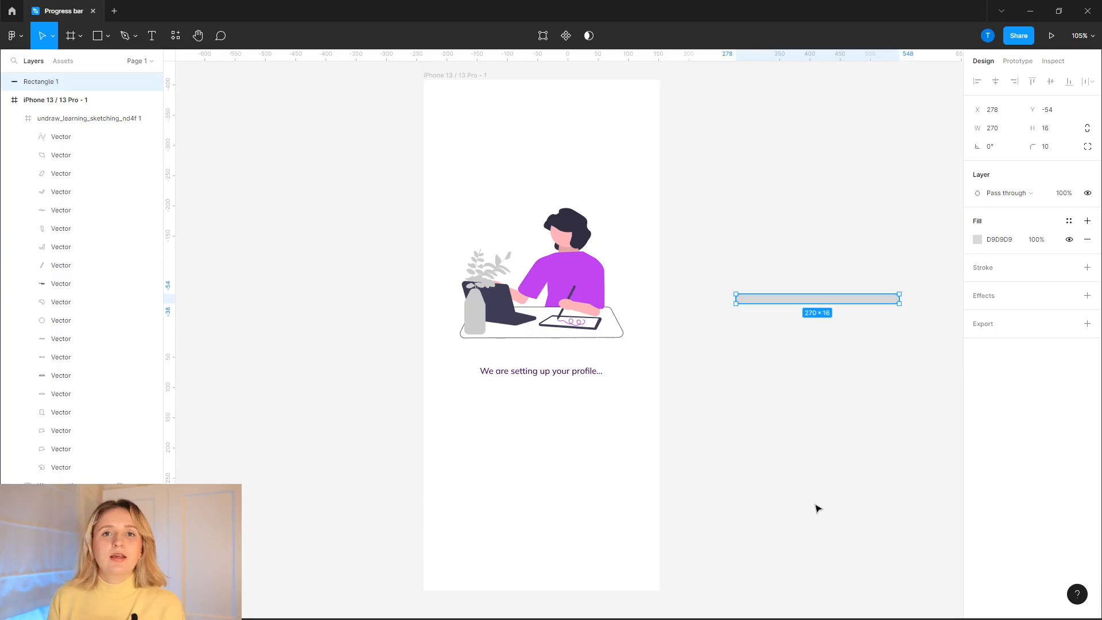
key("shift+2")
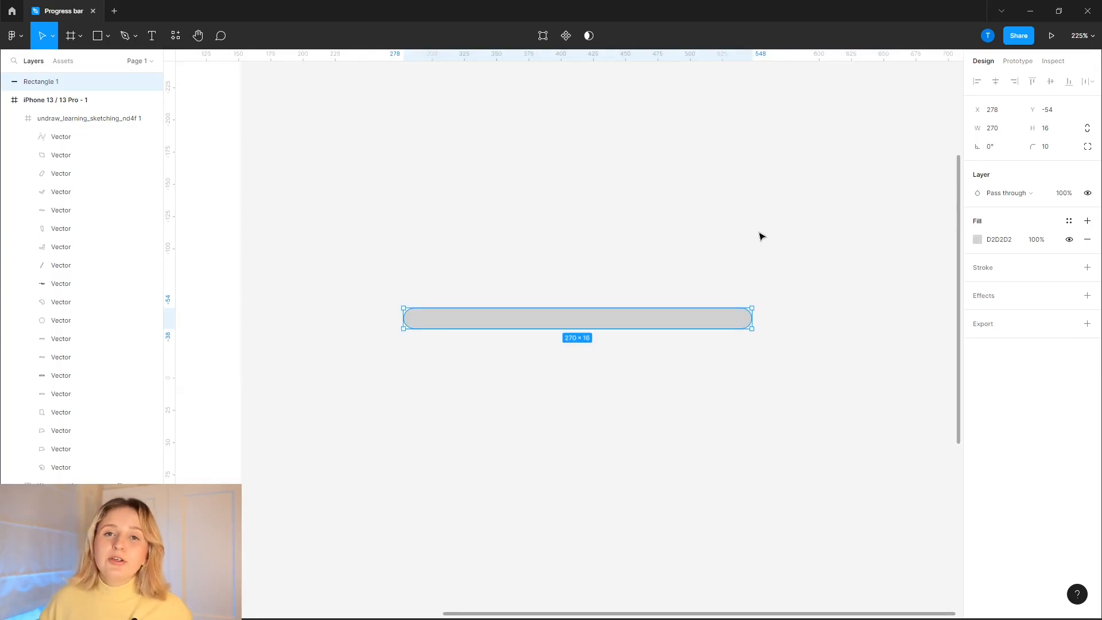
left_click(978, 241)
mouse_move(826, 276)
left_mouse_down()
mouse_move(819, 266)
mouse_move(819, 275)
left_mouse_up()
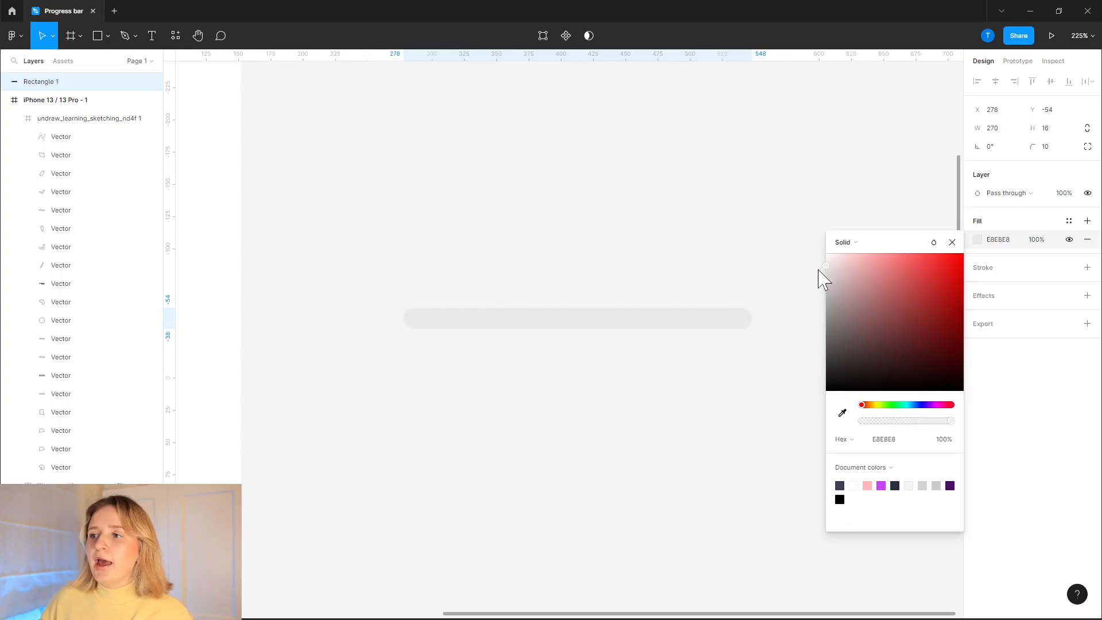
left_click(738, 305)
left_click(732, 319)
Duplicate the grey bar and place the copy directly below it, at about Y -15
key("ctrl+d")
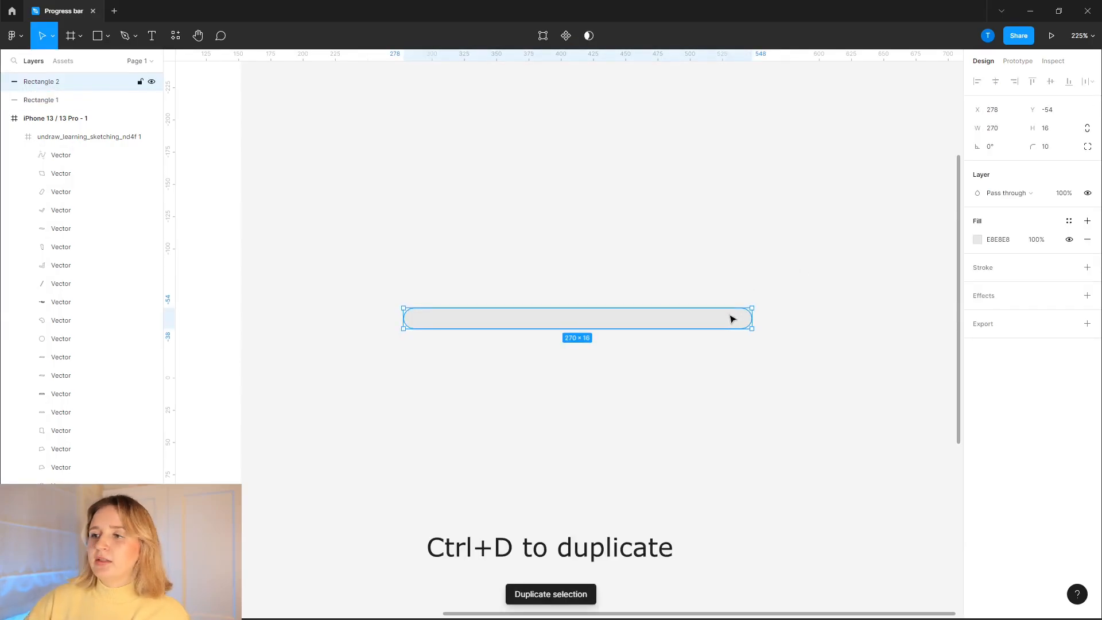
left_click_drag(708, 322, 708, 374)
scroll(700, 362, "down", 2)
scroll(694, 349, "up", 1)
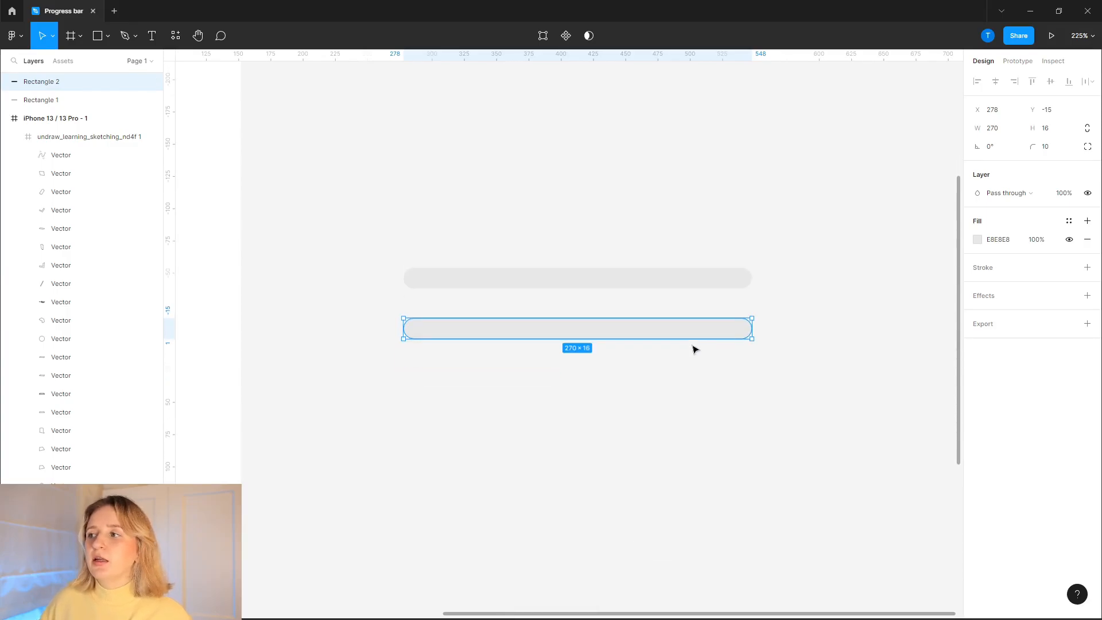
Change the lower bar's fill to a linear gradient and raise its end stop to 100% opacity
left_click(978, 239)
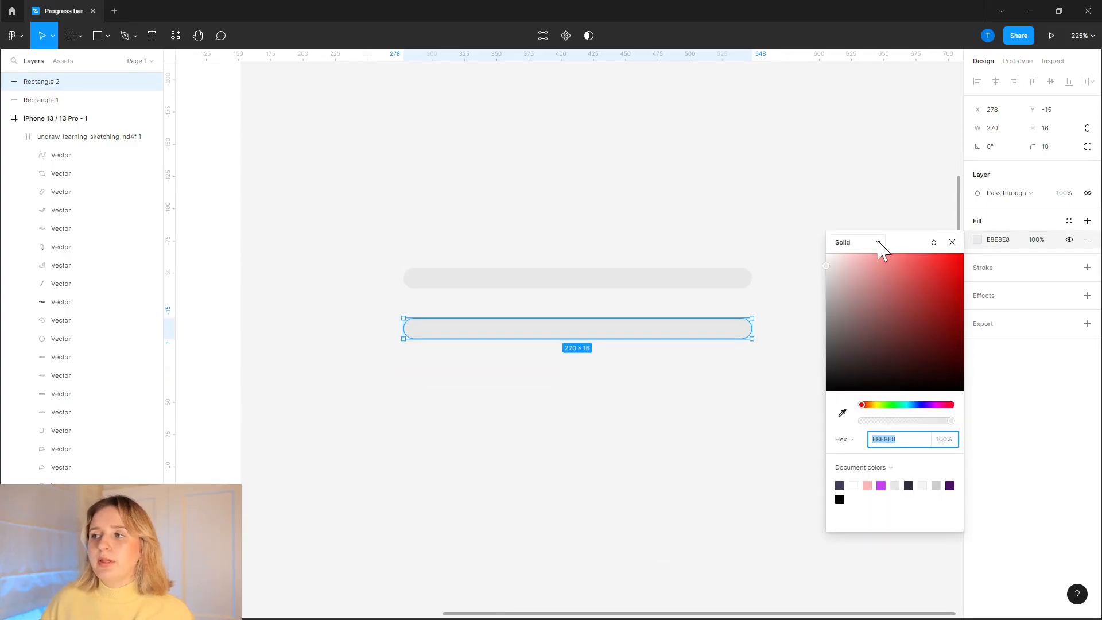
left_click(881, 242)
left_click(869, 253)
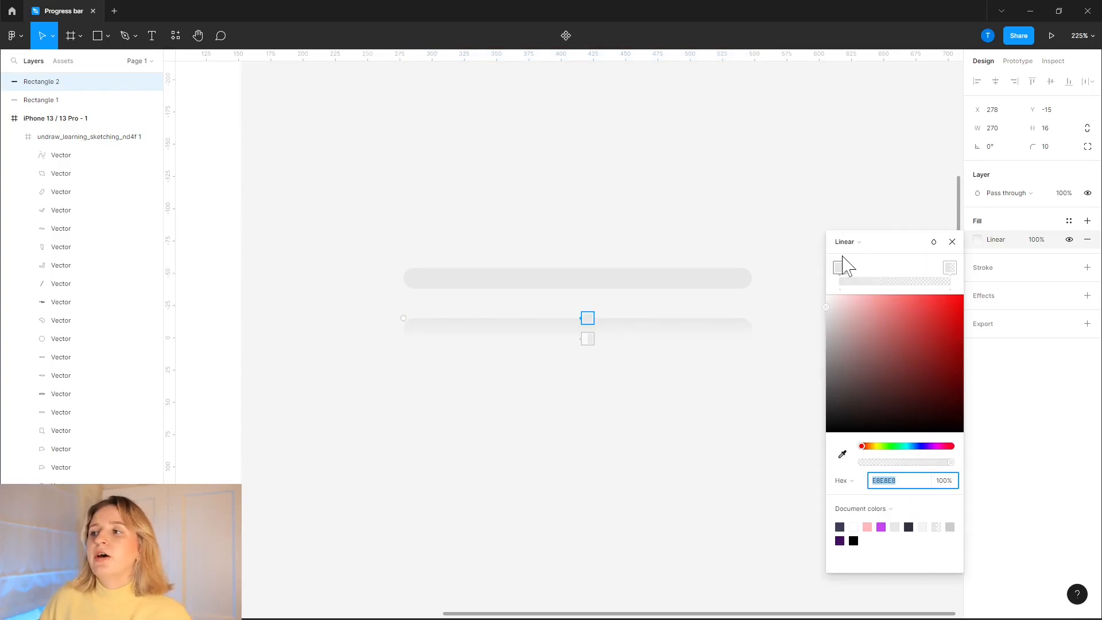
left_click(950, 266)
left_click_drag(894, 463, 976, 467)
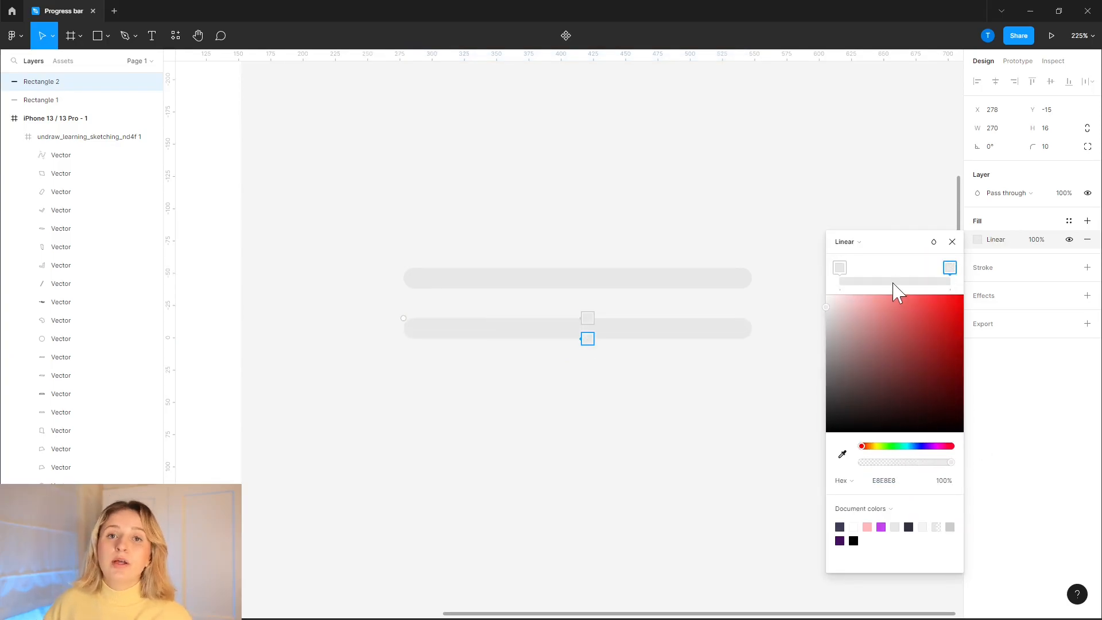
Colour the gradient's first stop bright magenta and its end stop 89179B, and stretch the gradient horizontally across the bar
left_click(839, 268)
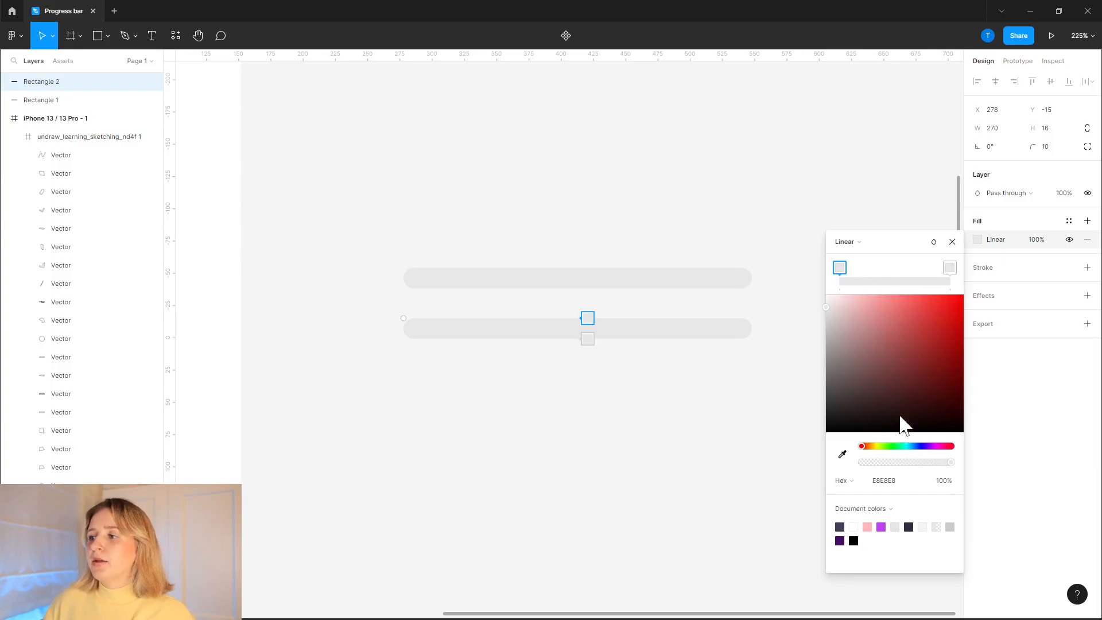
left_click(933, 446)
left_click_drag(939, 338, 949, 305)
left_click(950, 267)
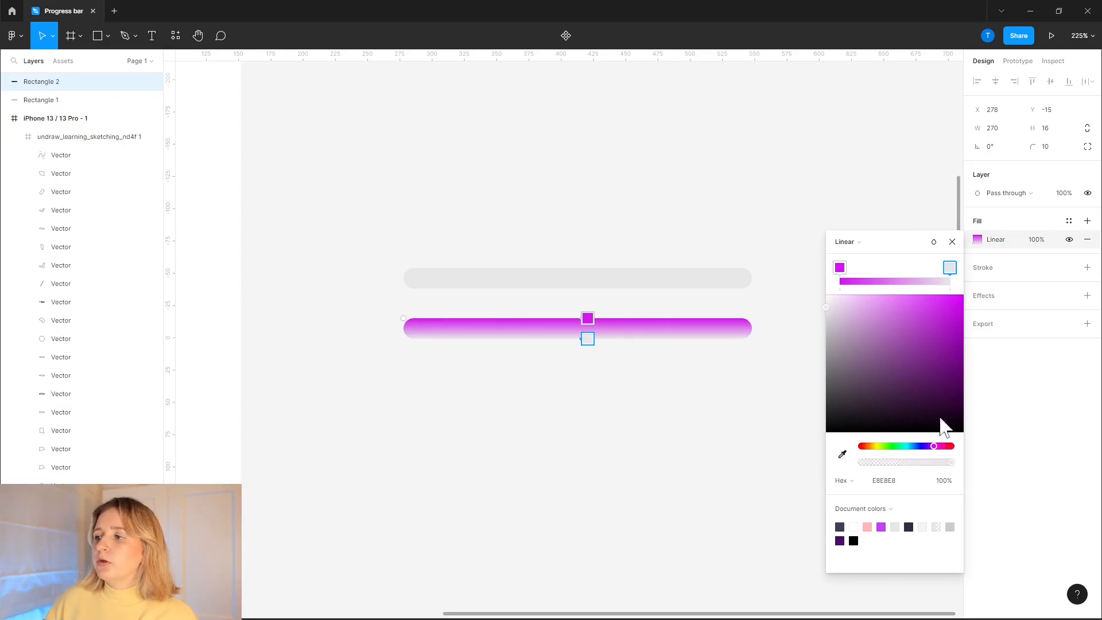
left_click_drag(941, 343, 944, 350)
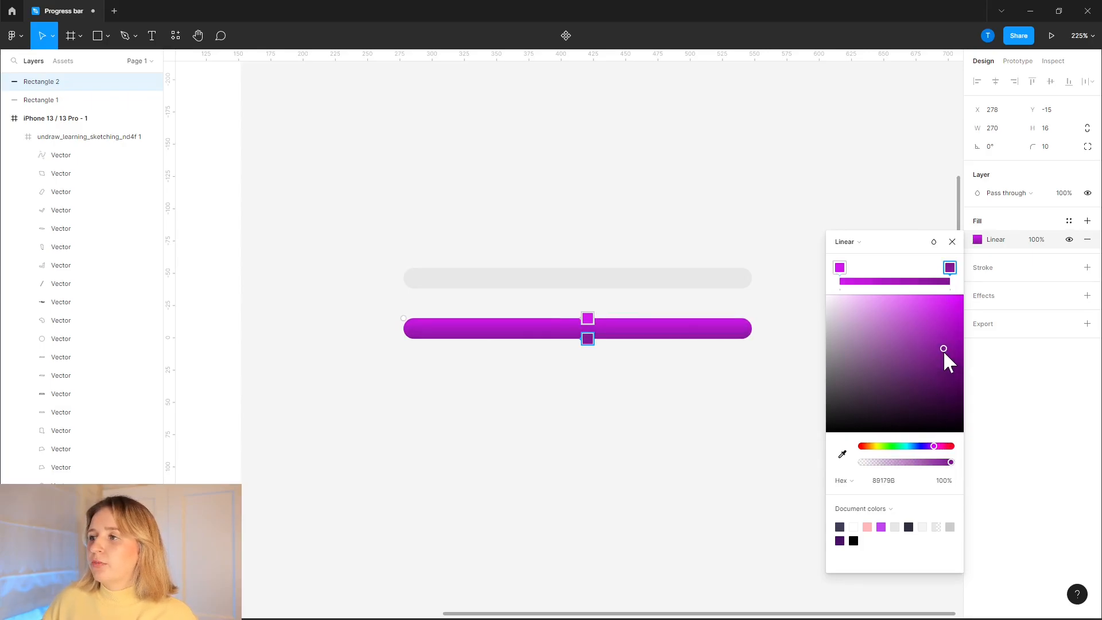
left_click_drag(578, 318, 395, 323)
left_click_drag(578, 329, 761, 331)
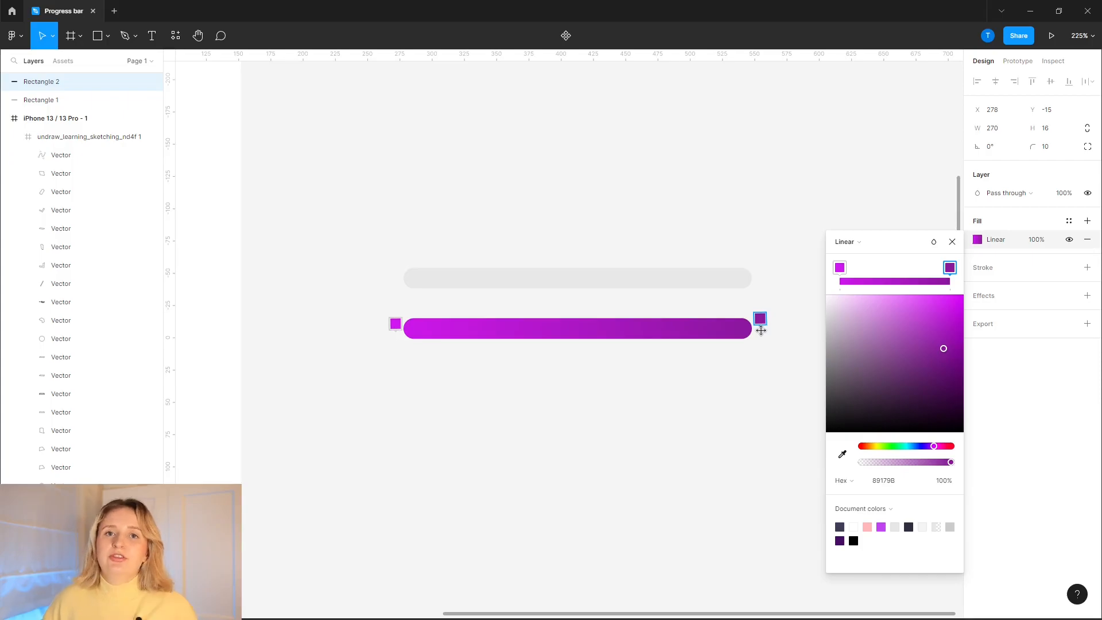
Add a light blue stop to the bar's gradient and position it about a third of the way along
left_click(894, 281)
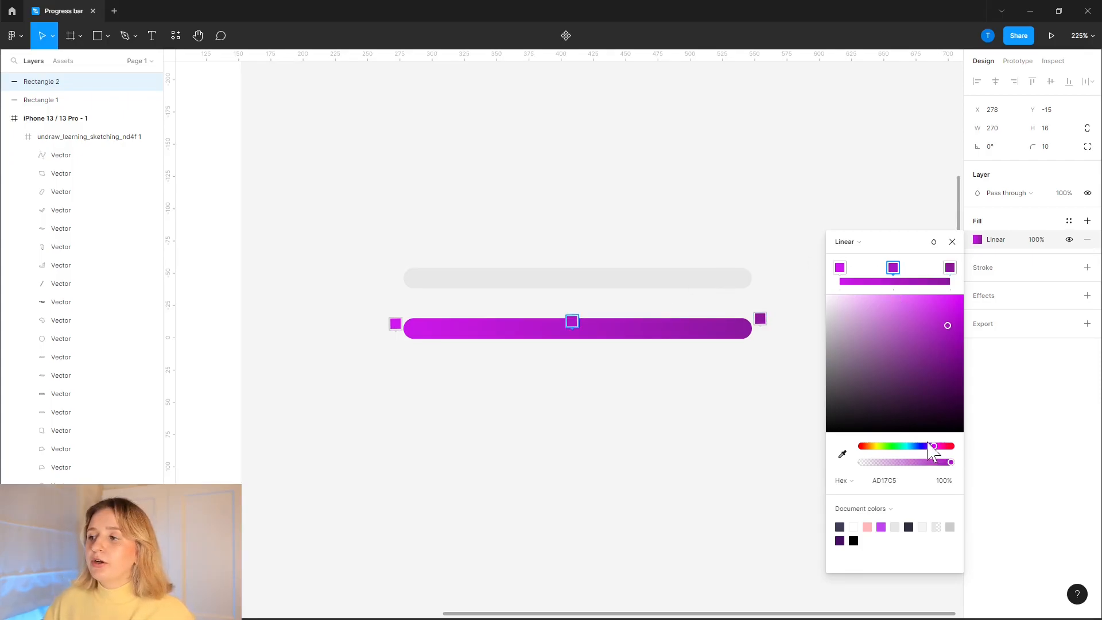
left_click_drag(934, 446, 909, 446)
left_click_drag(940, 370, 935, 314)
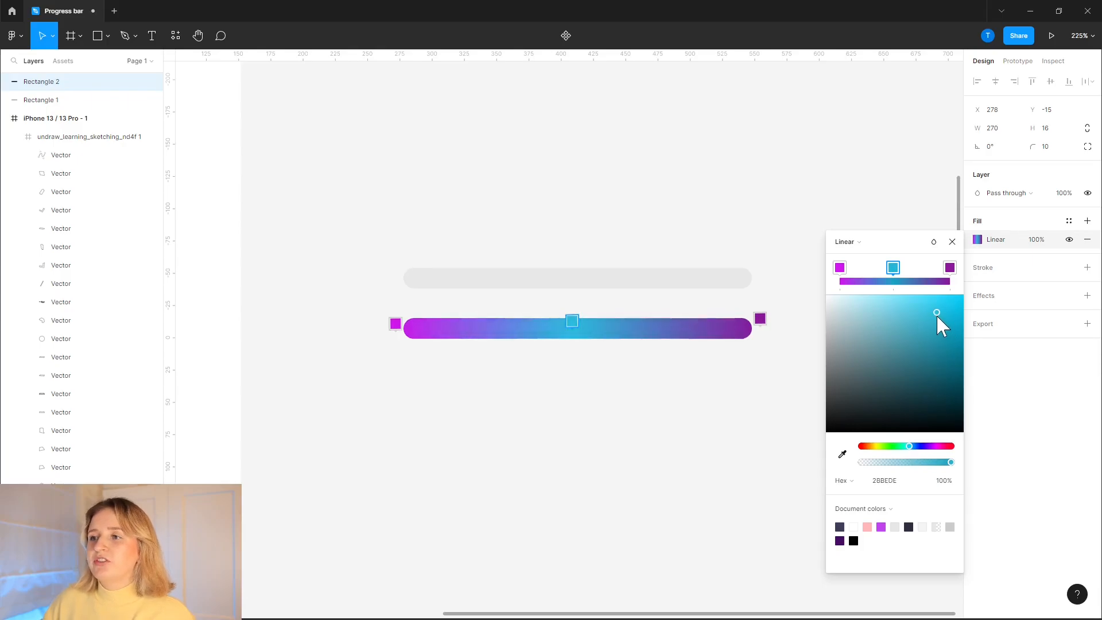
left_click_drag(892, 271, 877, 271)
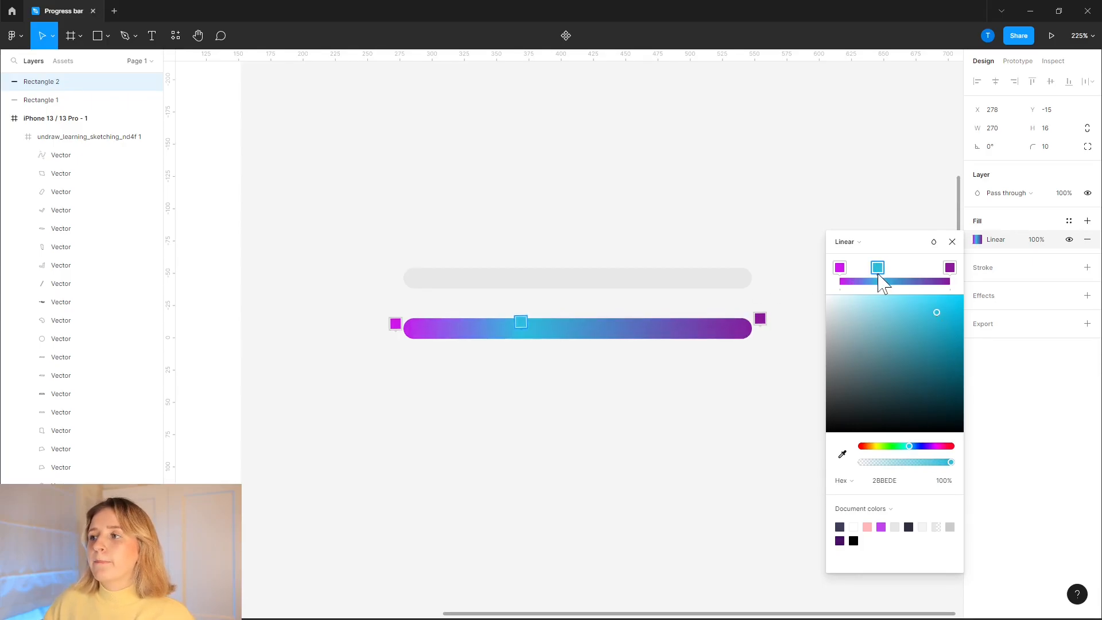
Add a pink EF52E9 stop to the gradient about two thirds of the way along
left_click(916, 281)
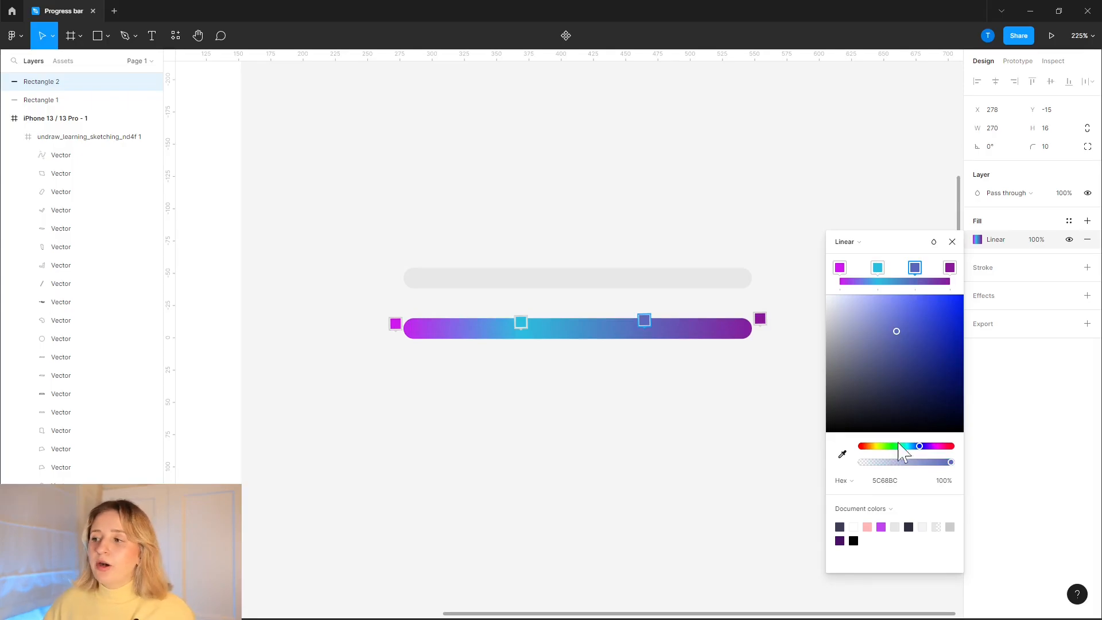
left_click_drag(919, 447, 943, 459)
left_click_drag(918, 322, 916, 305)
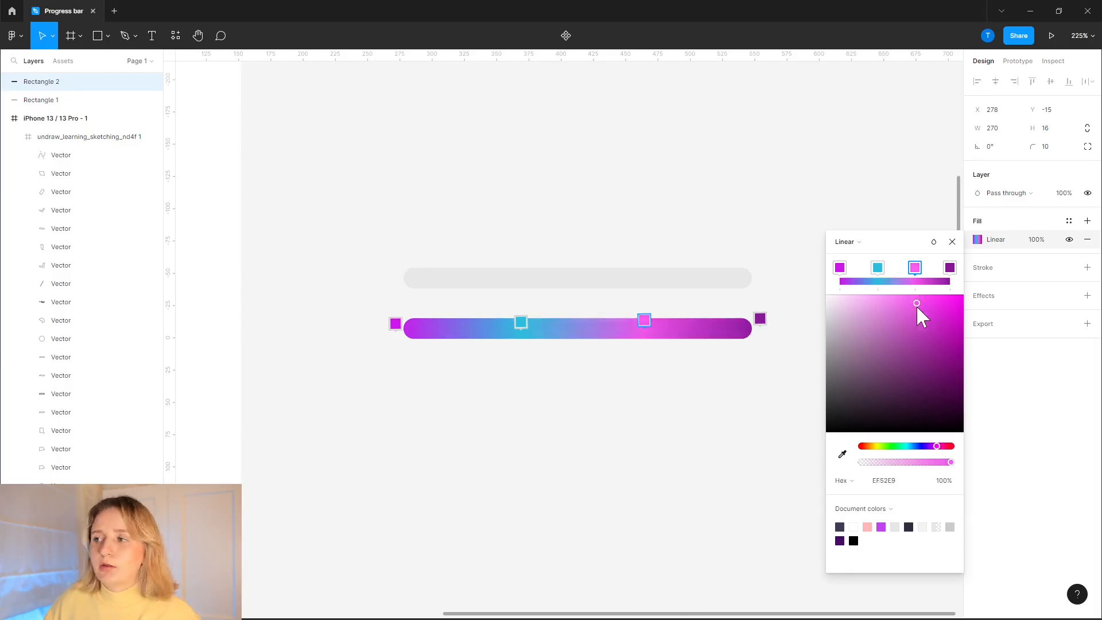
Move the gradient bar up until it exactly covers the grey bar at Y -54, and group the two rectangles
left_click(696, 328)
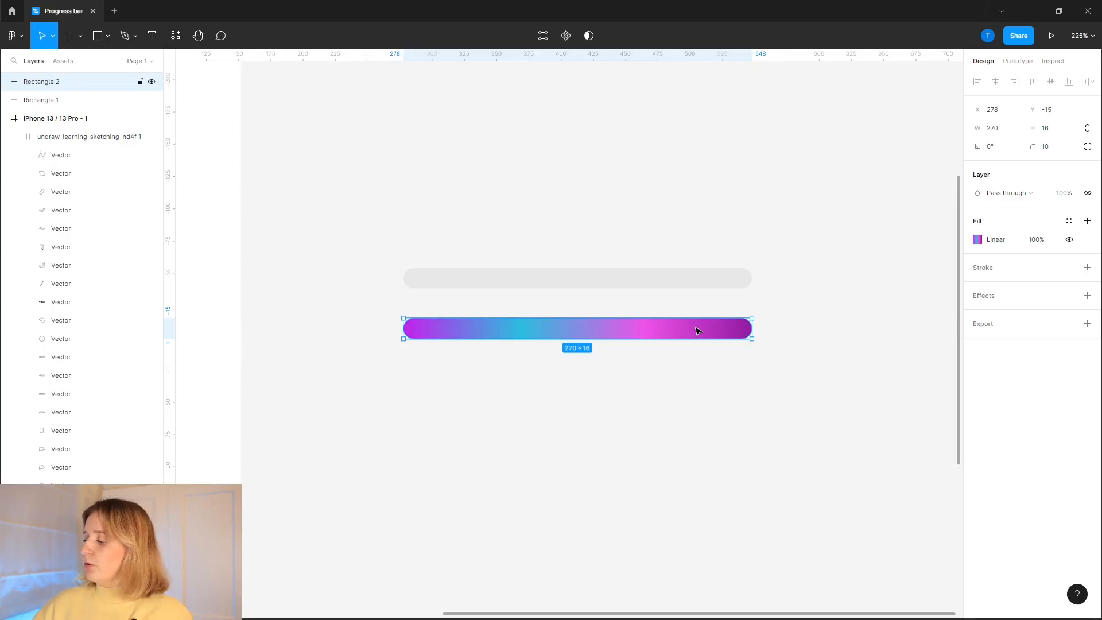
key("Up")
key("Up")
key("Up")
key("Up")
key("Up")
key("Up")
key("Up")
key("Up")
key("Up")
key("Up")
key("Up")
key("Up")
key("Up")
key("Up")
key("Up")
key("Up")
key("Up")
key("Up")
key("Up")
key("Up")
key("Up")
key("Up")
key("Up")
key("Up")
left_click_drag(695, 330, 634, 223)
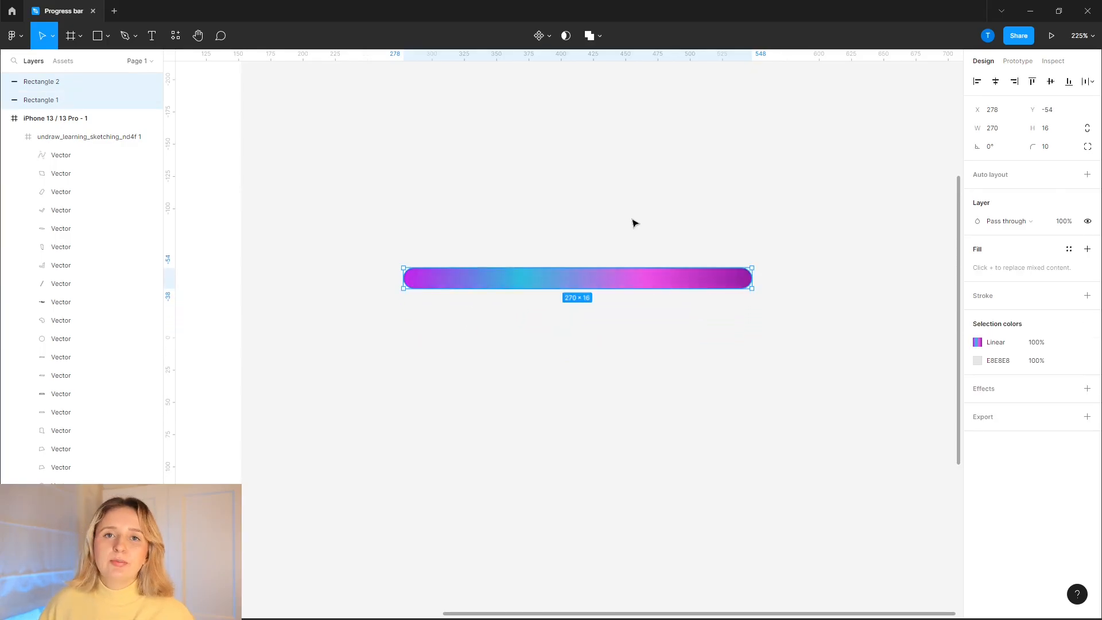
key("ctrl+g")
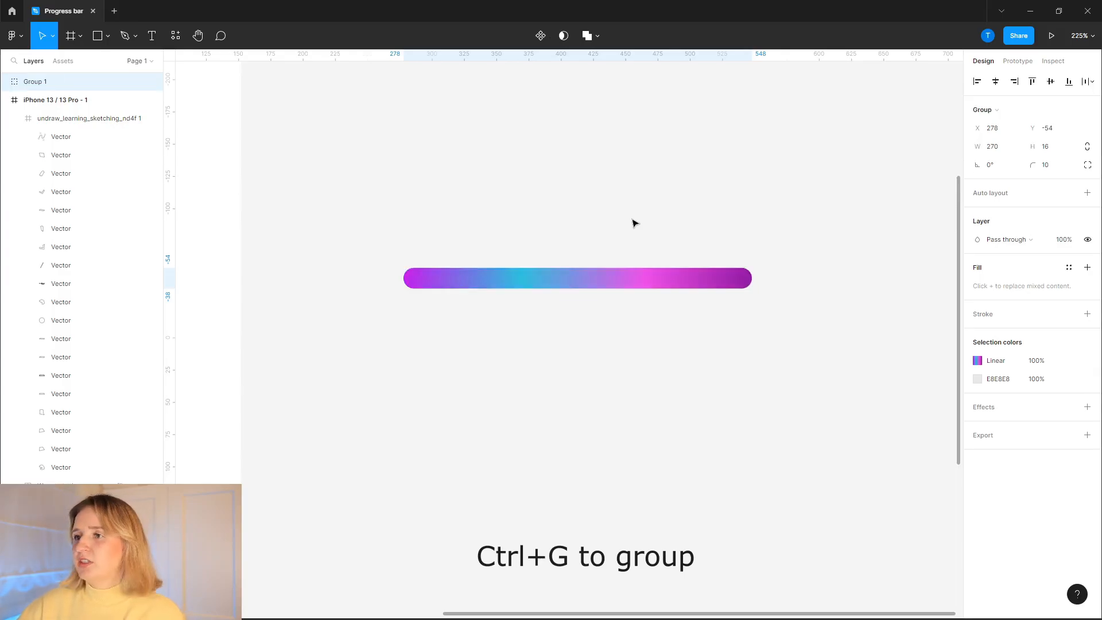
Duplicate the bar group, place the copy below the original at about Y -8, and select the gradient rectangle inside the copy
key("ctrl+d")
left_click_drag(641, 290, 642, 348)
left_click(5, 82)
left_click(58, 100)
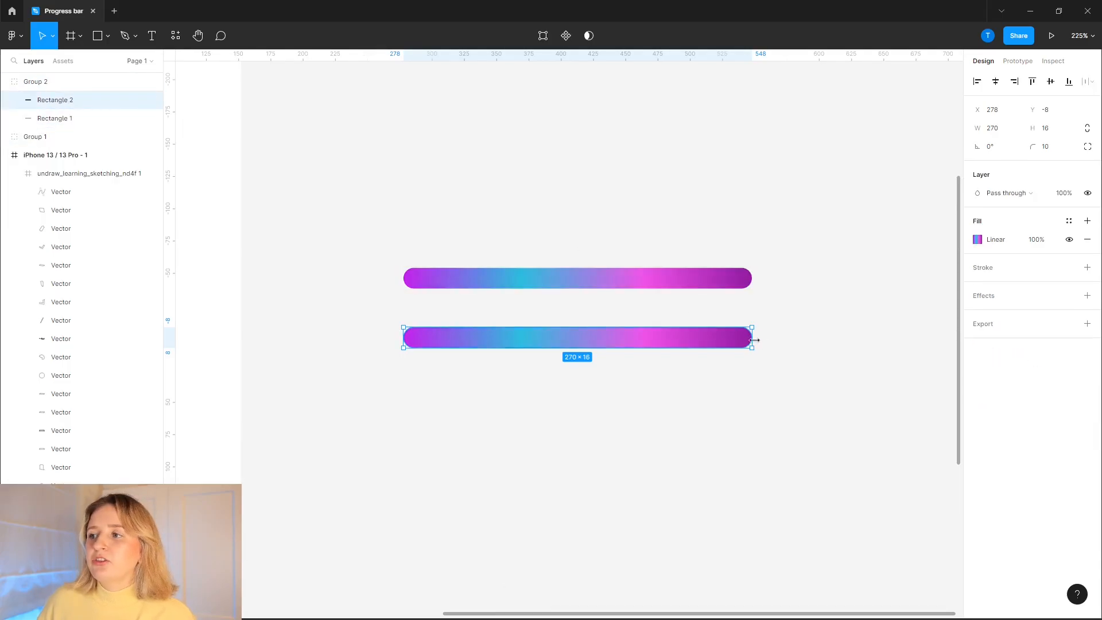
Shrink the gradient rectangle in the lower group to 1 px wide, keeping its left edge in place
left_click_drag(750, 342, 425, 340)
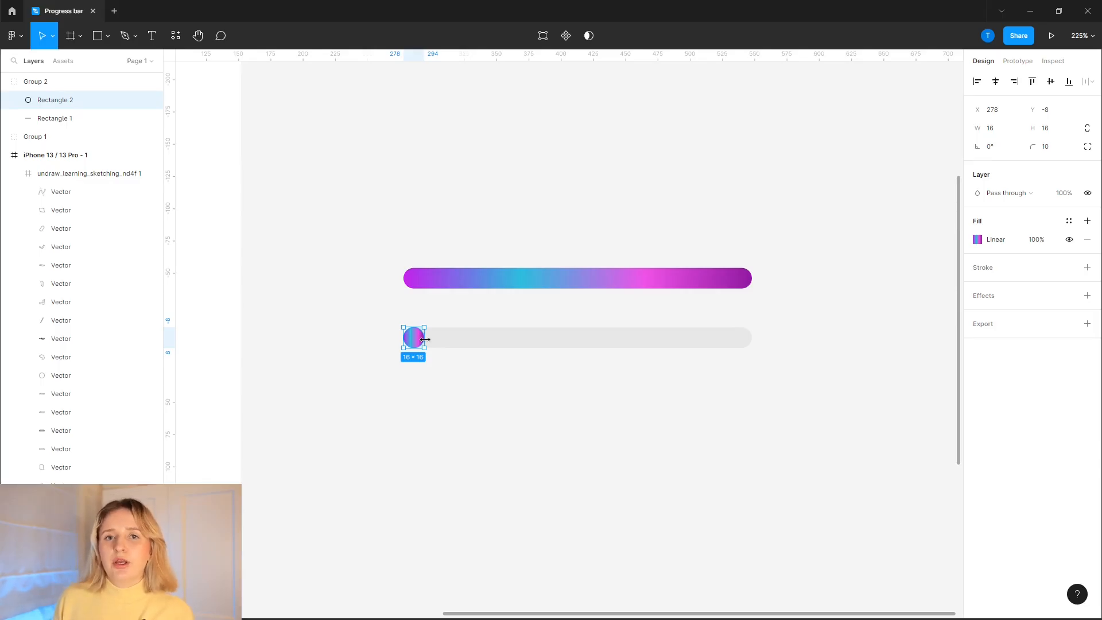
scroll(403, 336, "up", 5)
left_click(366, 358)
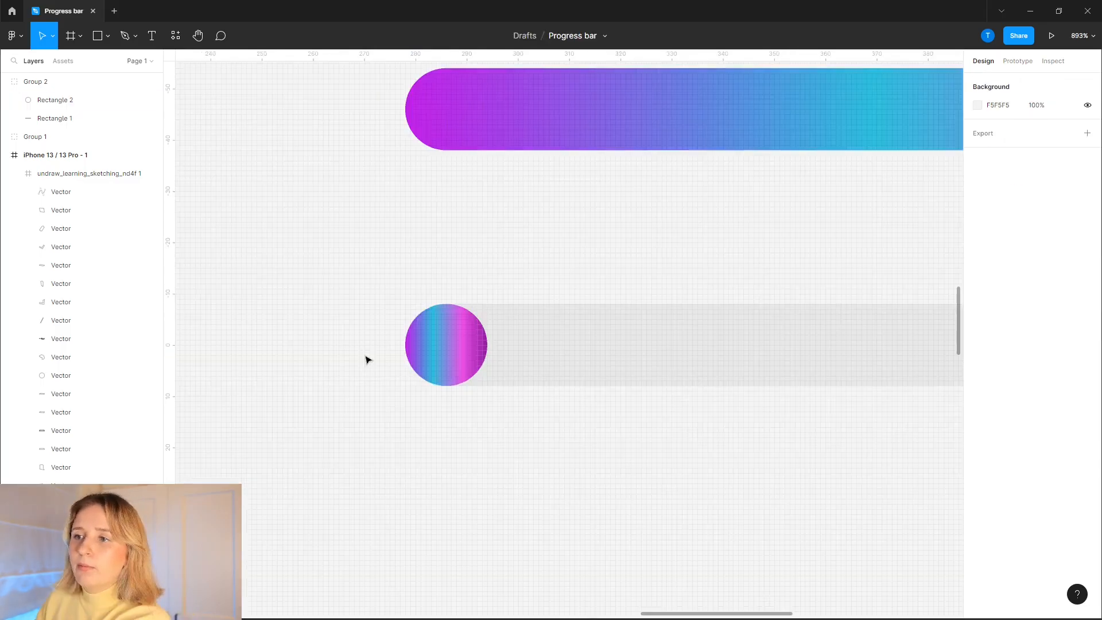
scroll(402, 334, "down", 1)
left_click(422, 348)
left_click(422, 350)
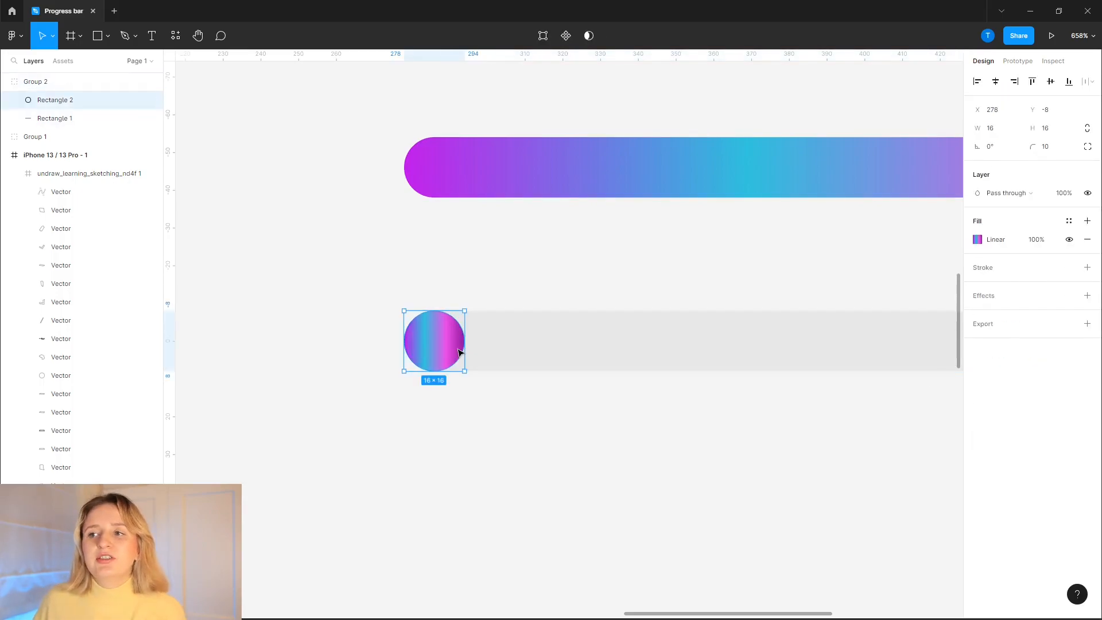
left_click_drag(456, 348, 406, 348)
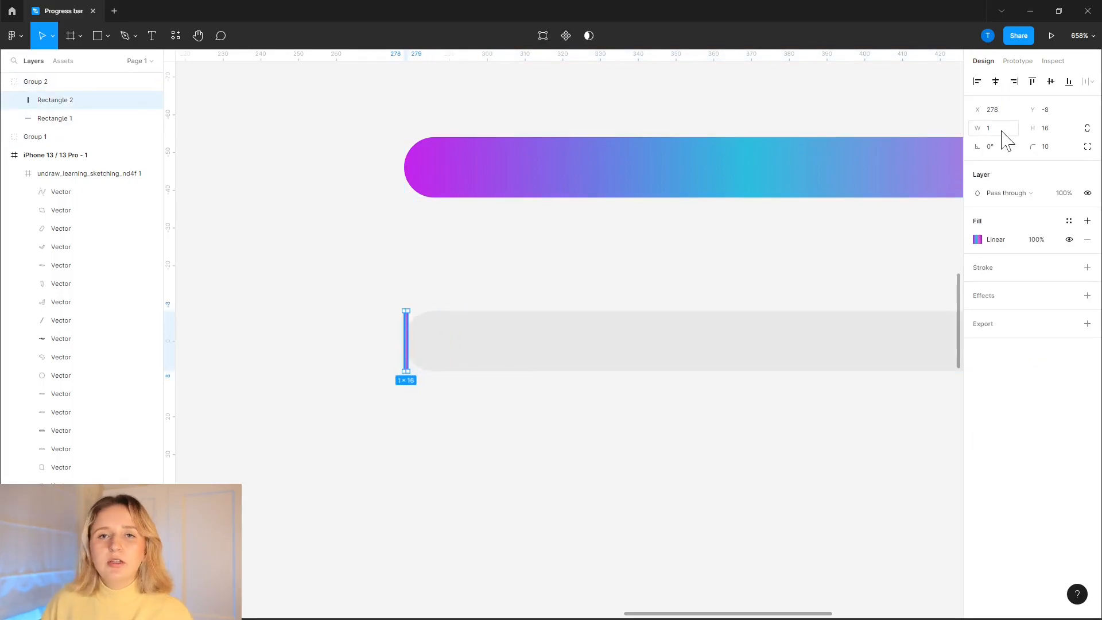
Set the width of the lower group's gradient rectangle to 0.01
left_click(571, 497)
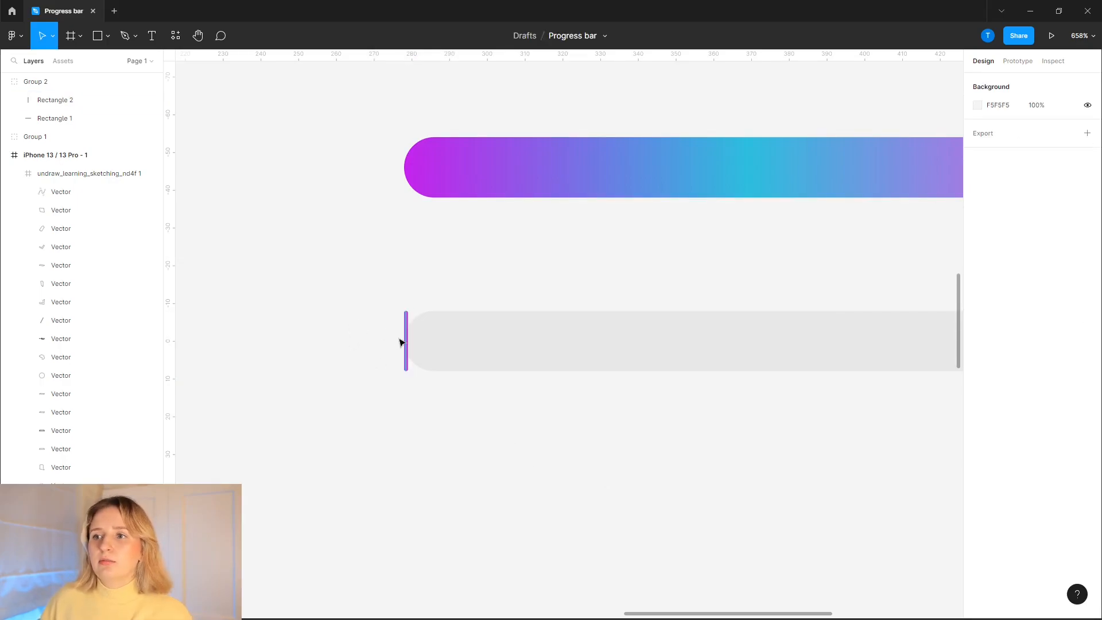
left_click(68, 101)
left_click(1005, 130)
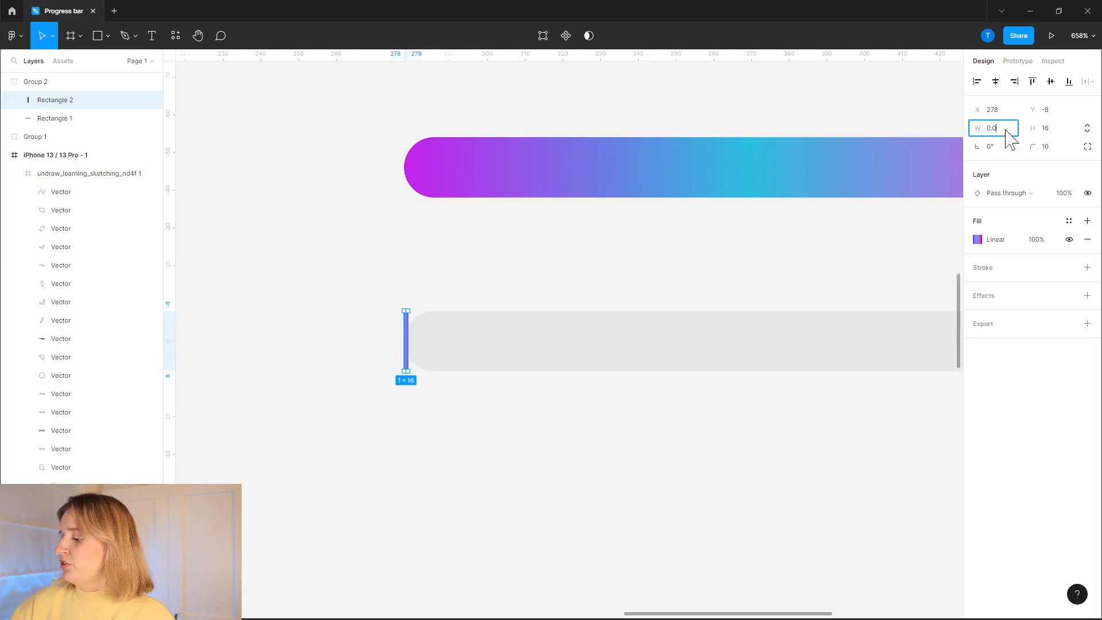
type("0.01")
key("Return")
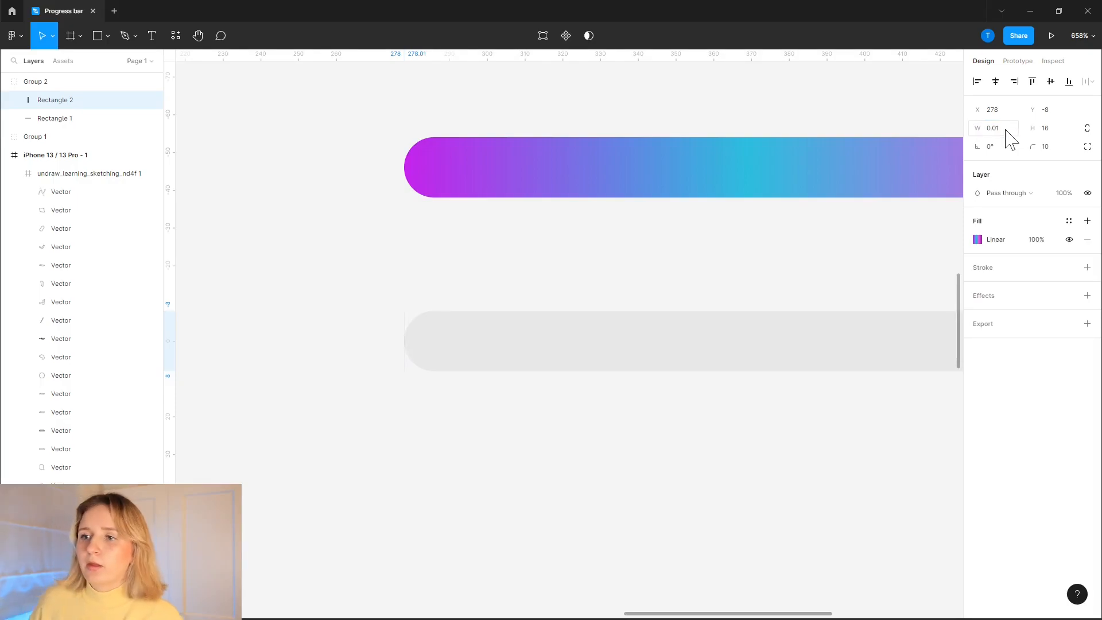
Move the empty grey bar group above the gradient bar, aligning their edges at X 234 and Y 74
scroll(630, 476, "down", 3)
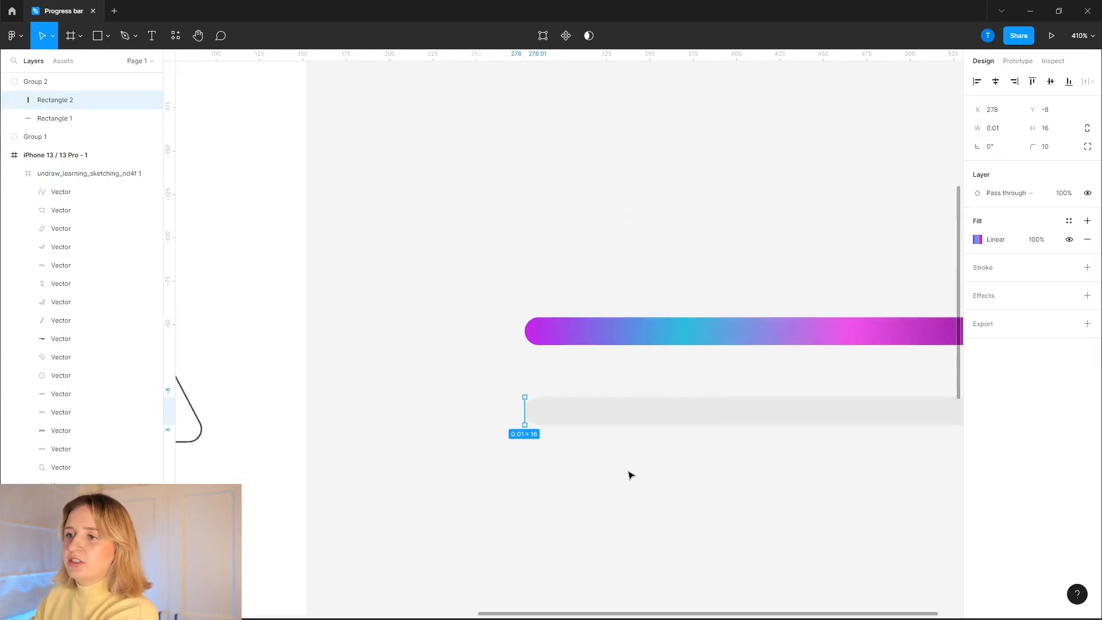
scroll(630, 475, "down", 2)
left_click(628, 473)
left_click_drag(627, 474, 561, 467)
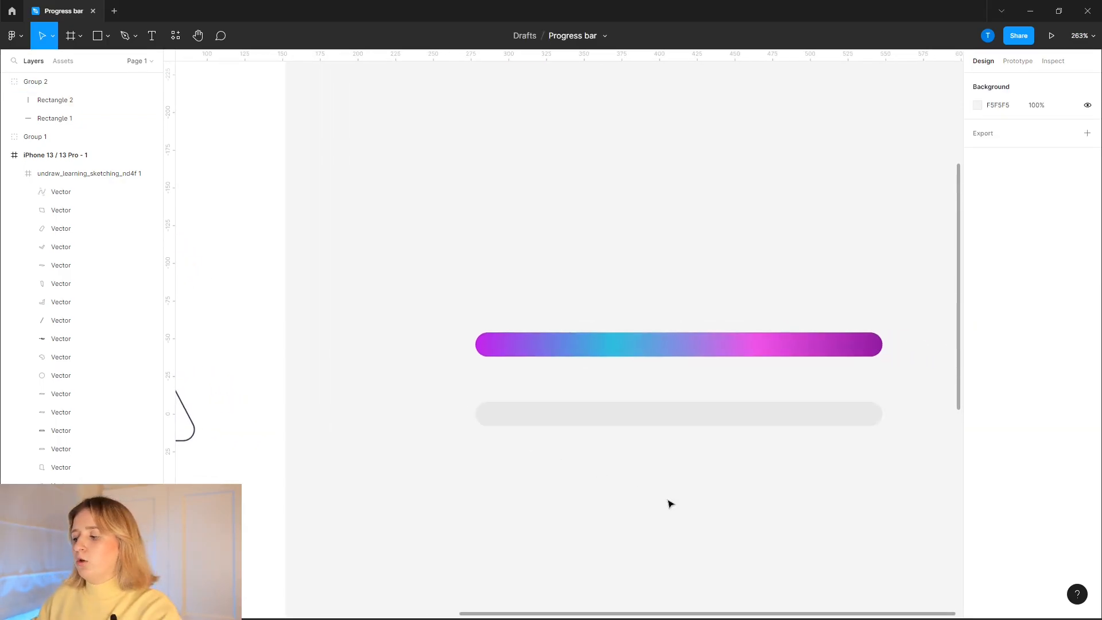
scroll(540, 363, "up", 2)
left_click_drag(539, 367, 539, 182)
scroll(581, 271, "up", 2)
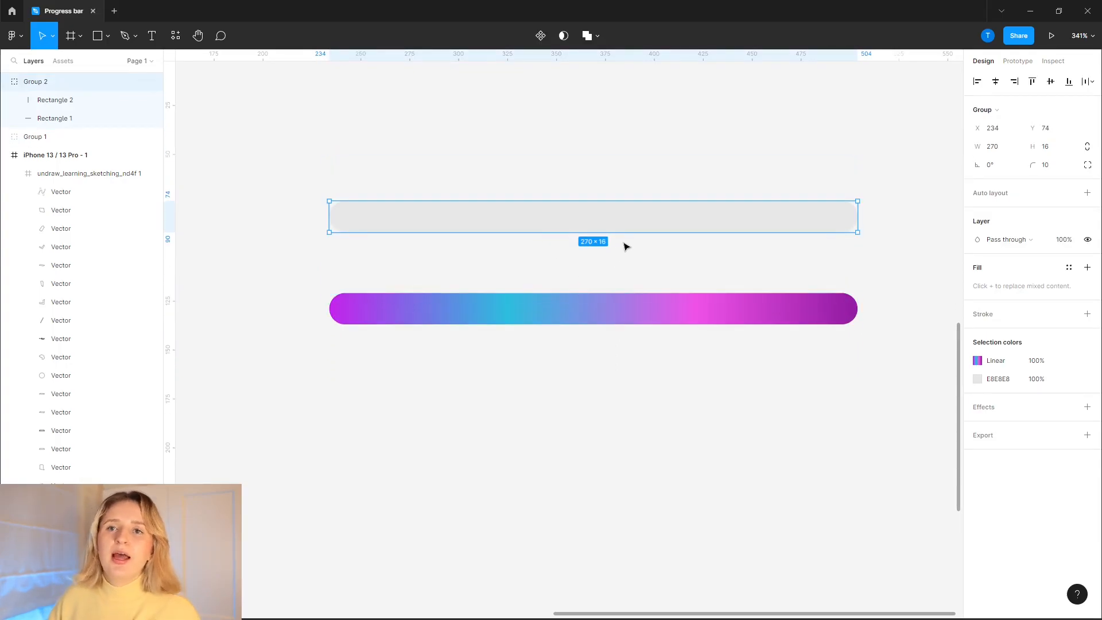
left_click(494, 159)
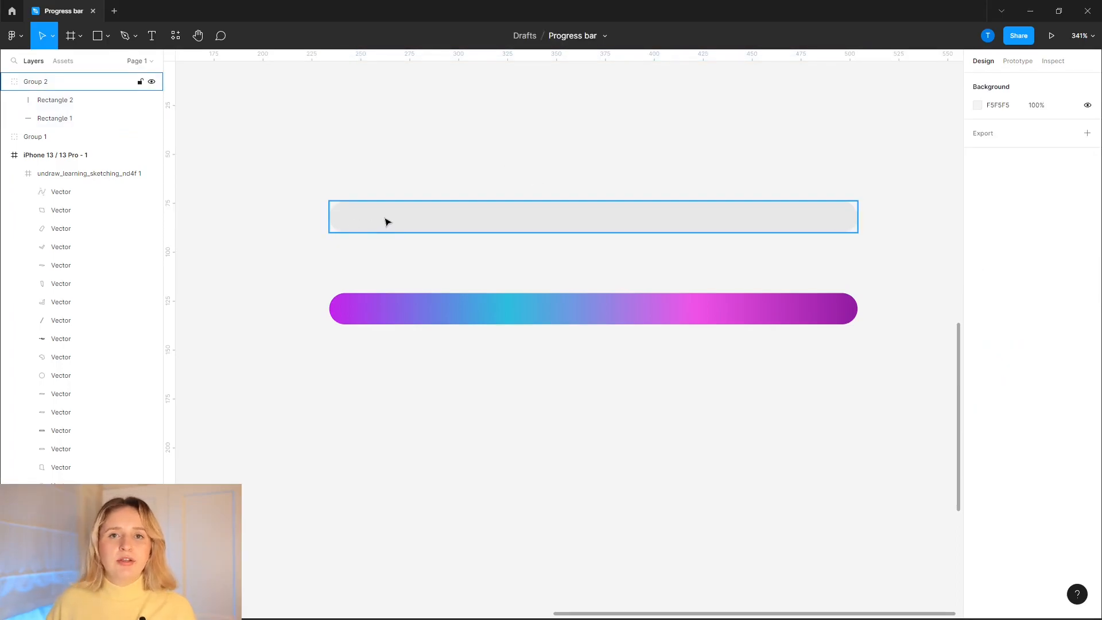
Combine both bar groups into a component set, extend its height to 134, and expand its layers
left_click_drag(268, 119, 910, 405)
left_click(549, 36)
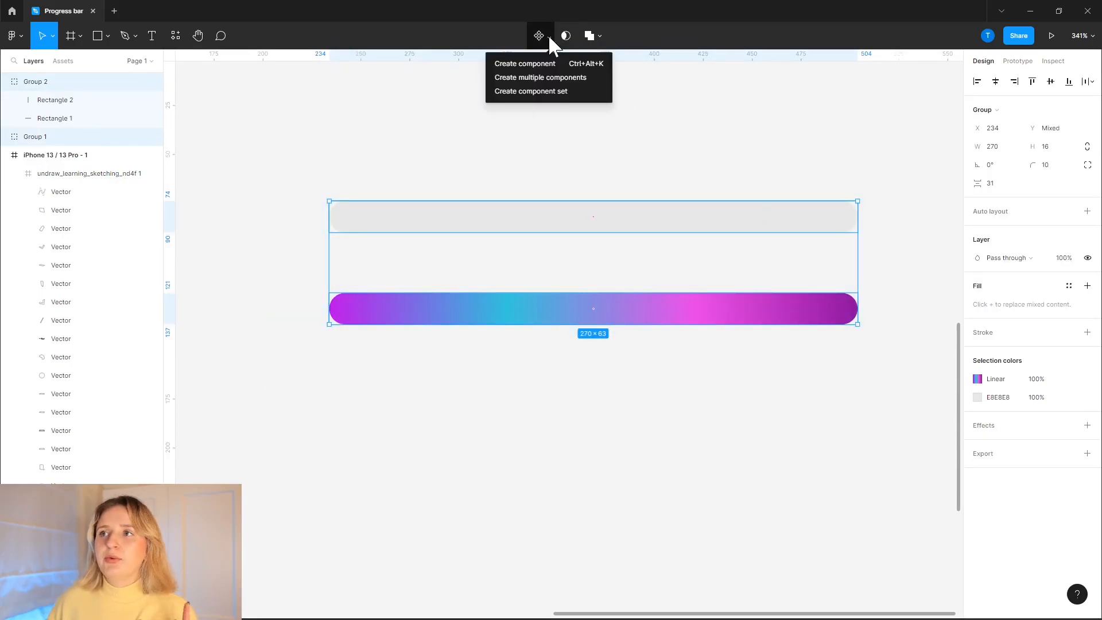
left_click(529, 93)
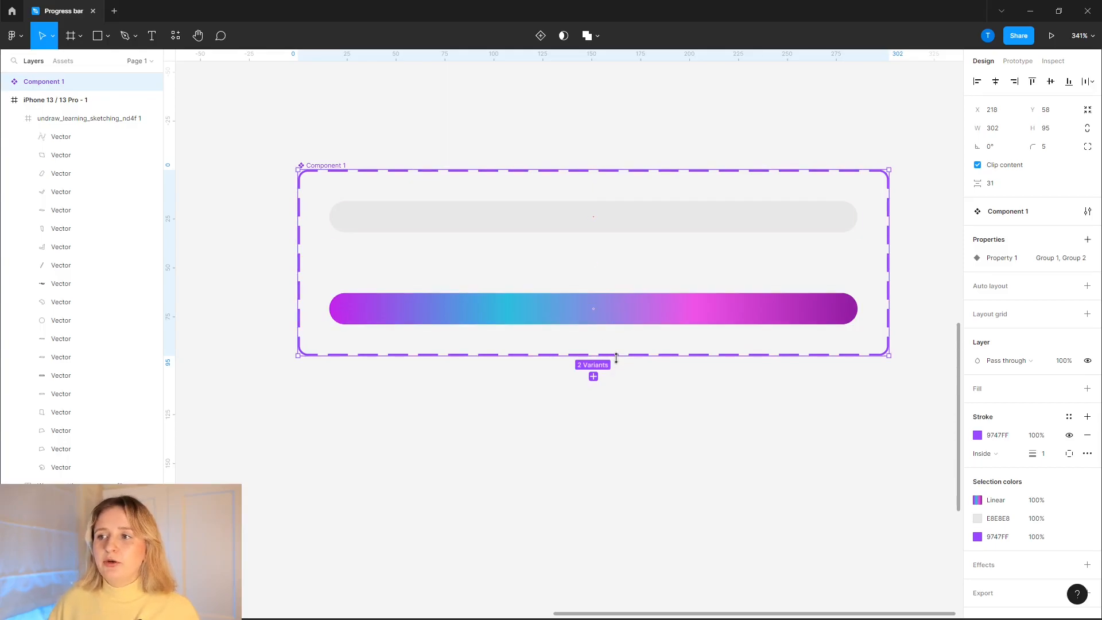
left_click_drag(615, 357, 616, 431)
left_click(5, 81)
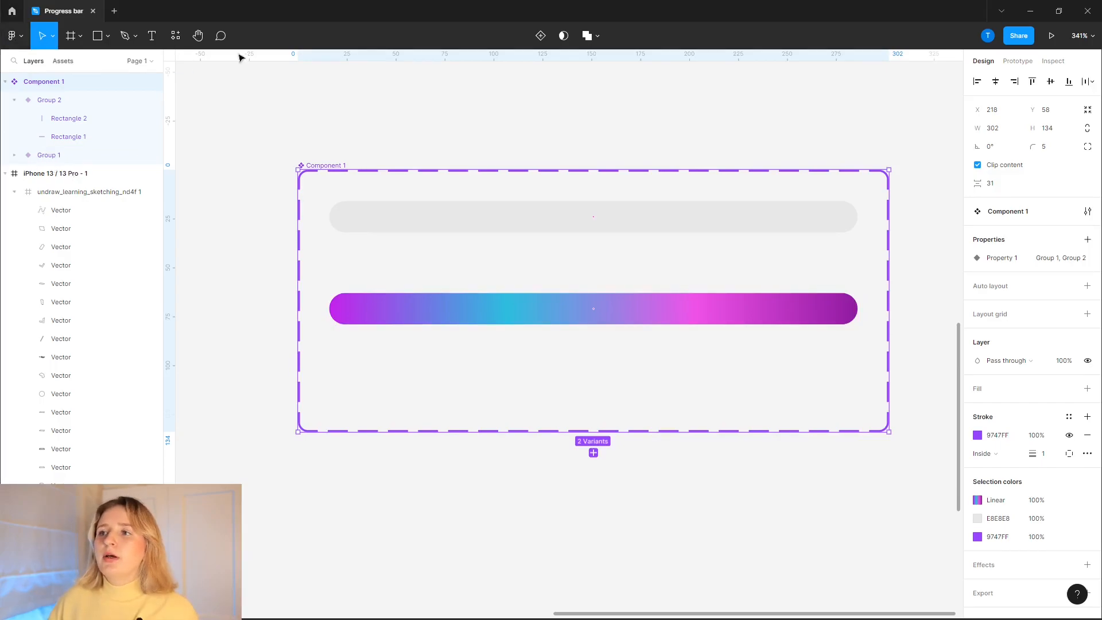
Add a prototype connection from the grey bar variant to the gradient bar variant
left_click(1015, 62)
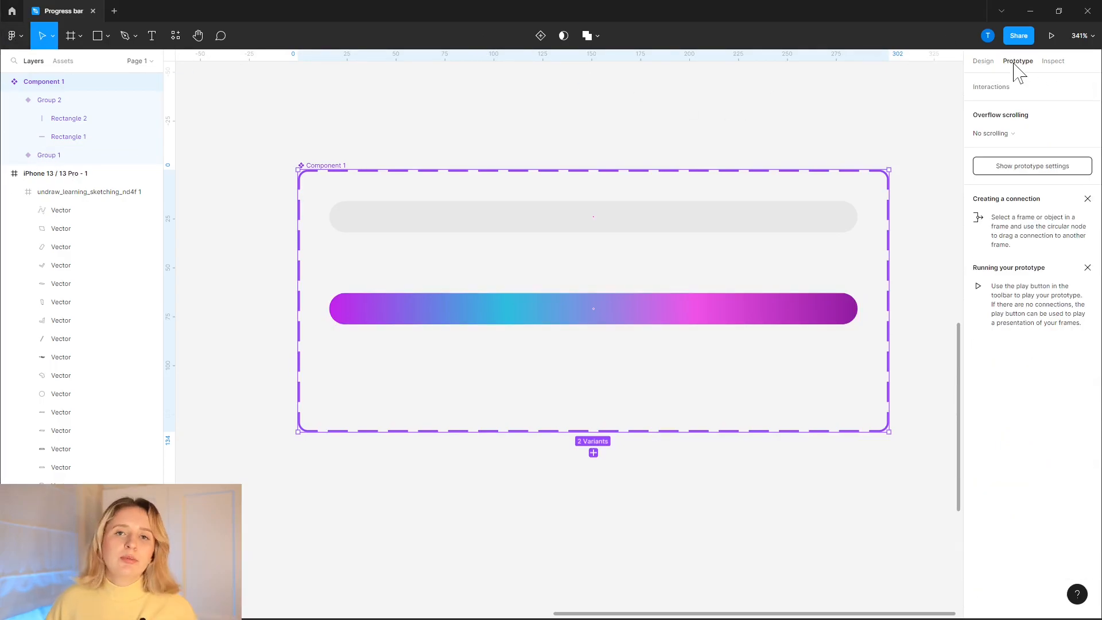
left_click(827, 225)
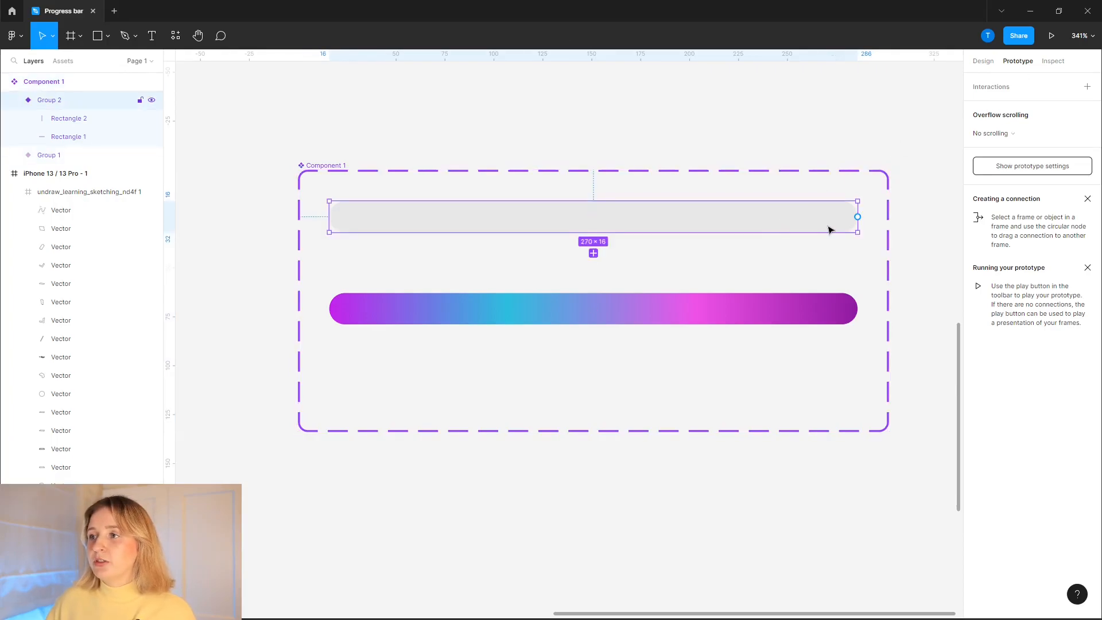
left_click_drag(858, 217, 658, 303)
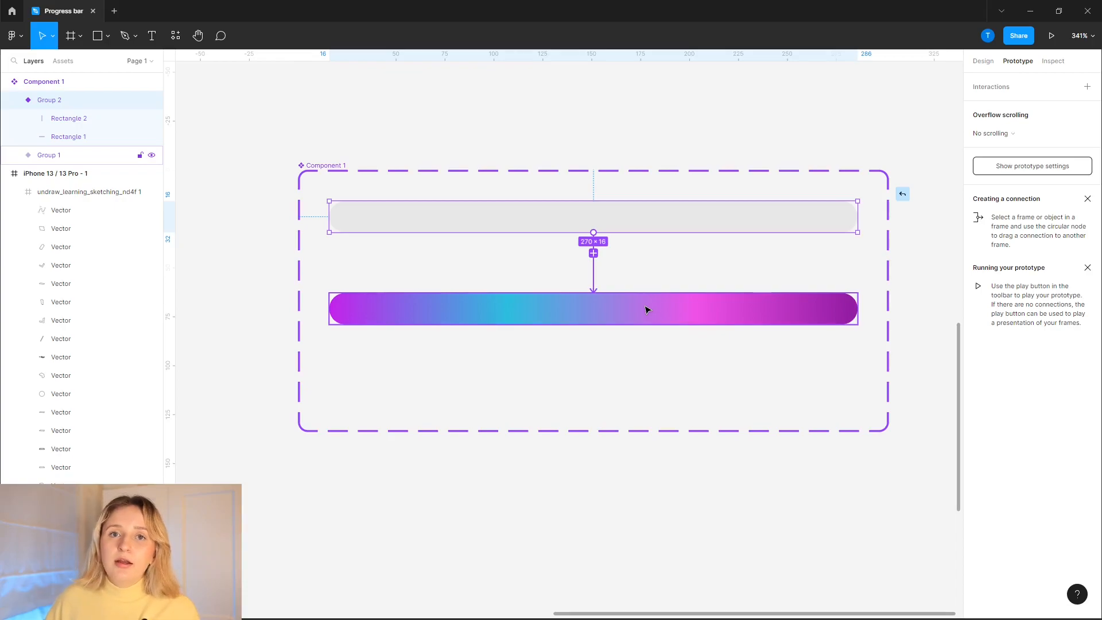
left_click_drag(646, 310, 645, 310)
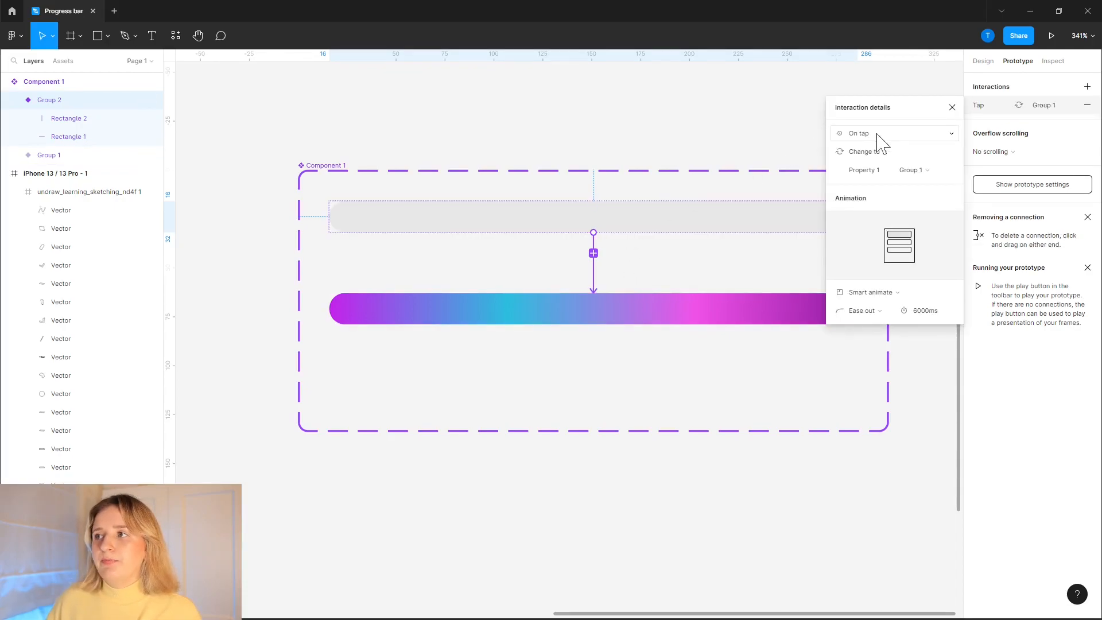
Set the connection's trigger to After delay with a delay of 5000 ms
left_click(944, 136)
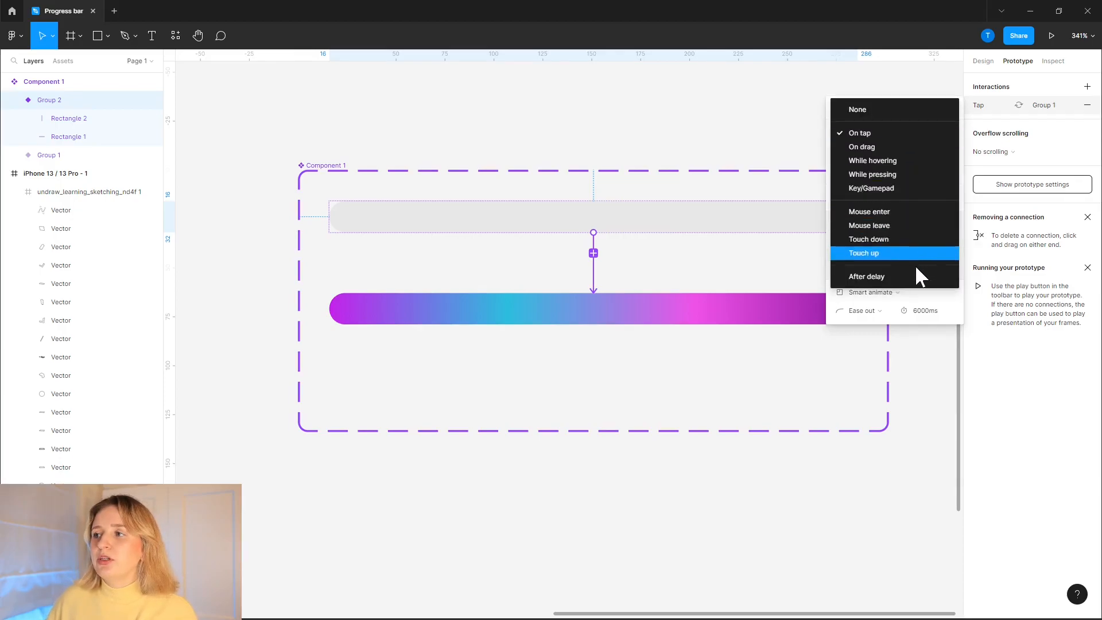
left_click(911, 278)
left_click(924, 134)
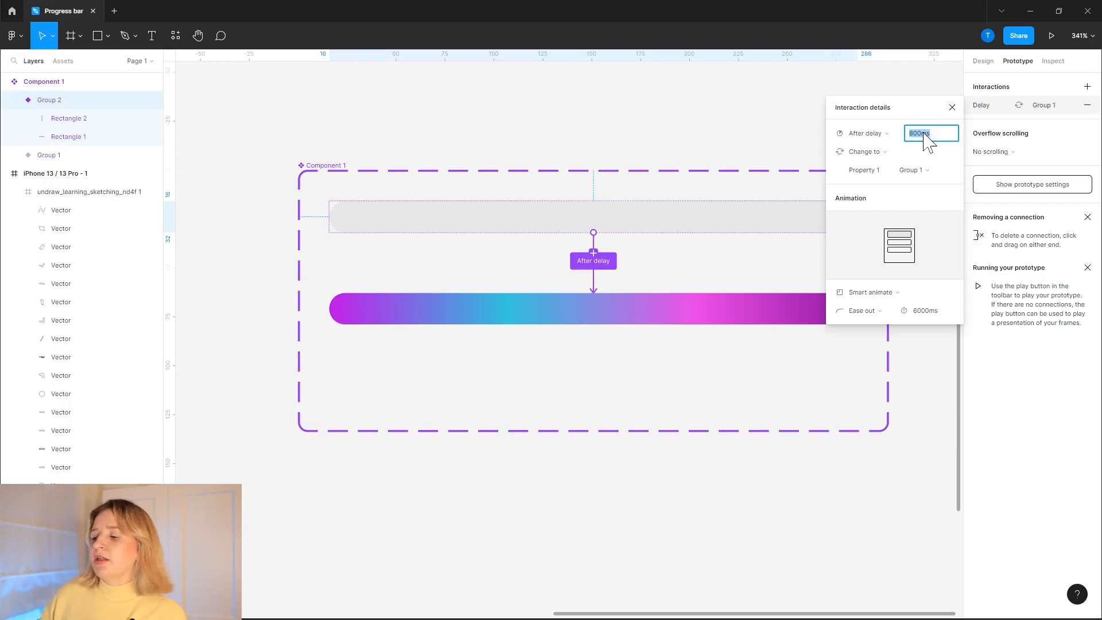
type("5")
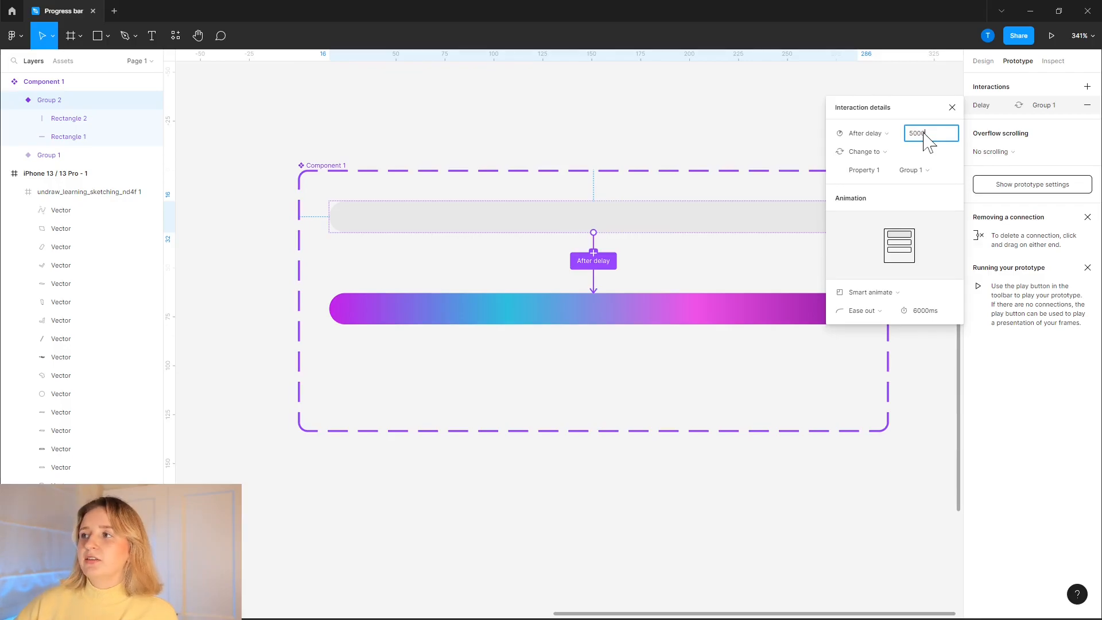
type("000")
key("Return")
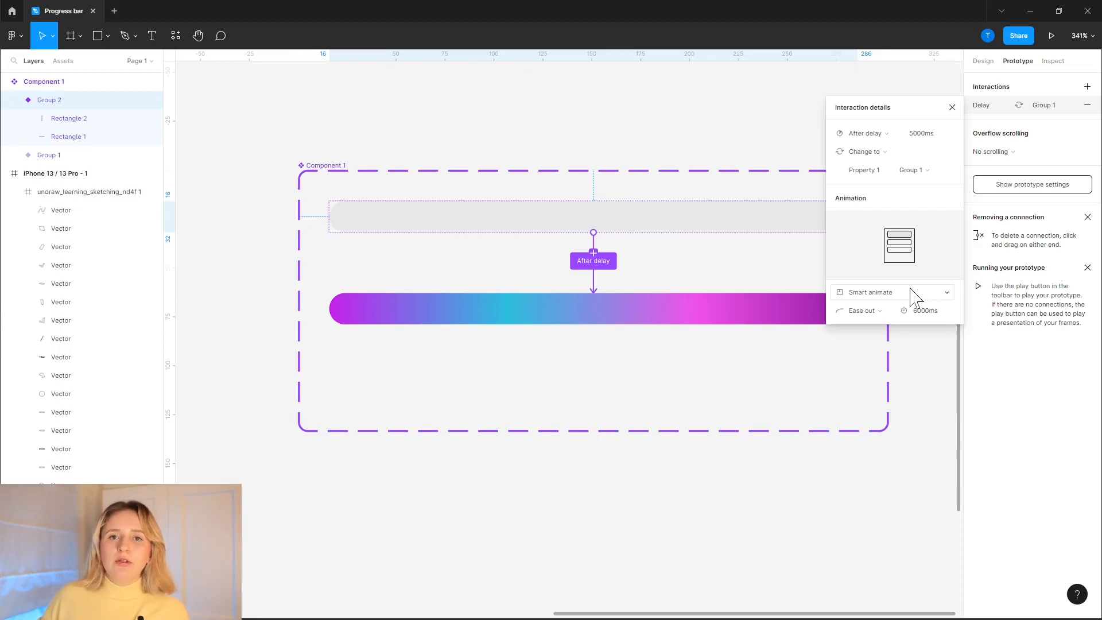
Choose Smart animate as the connection's animation and close the interaction details
left_click(911, 288)
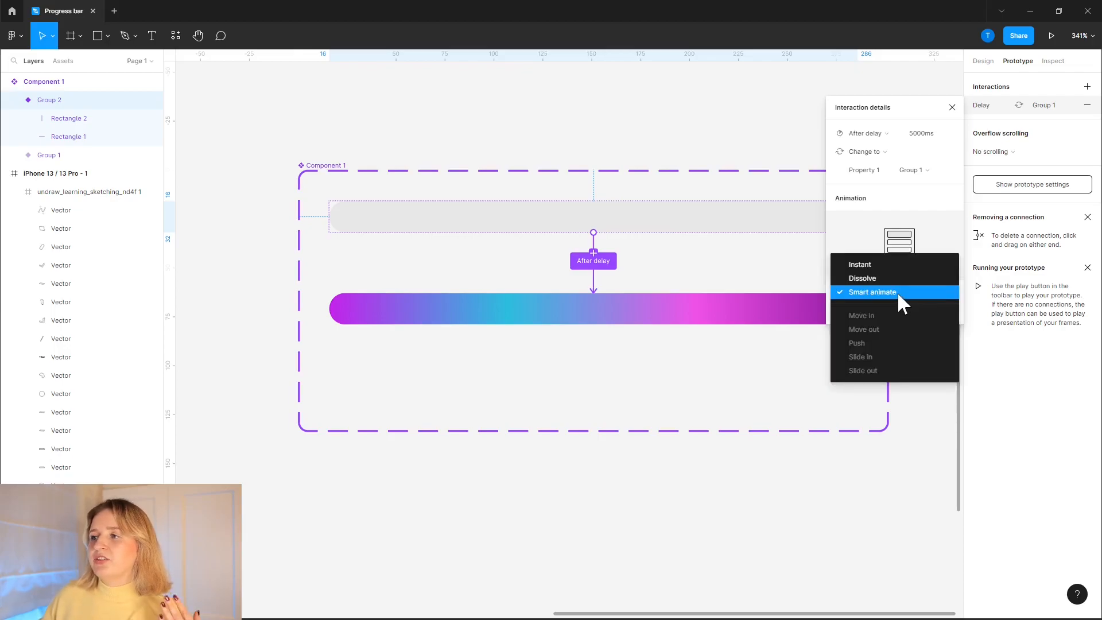
left_click(898, 292)
left_click(923, 312)
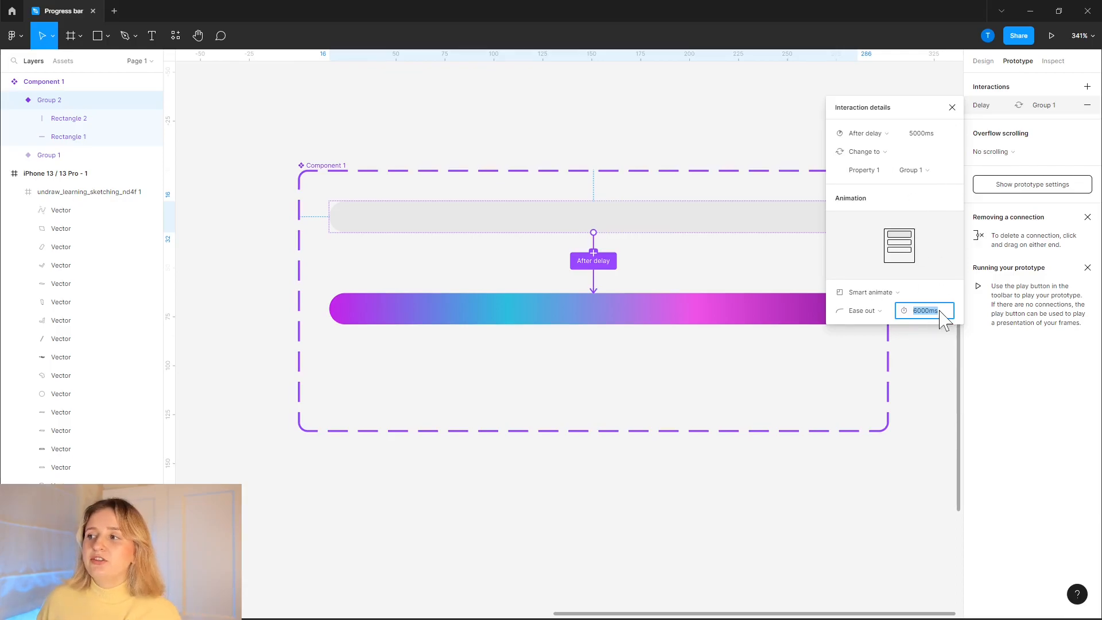
left_click(709, 273)
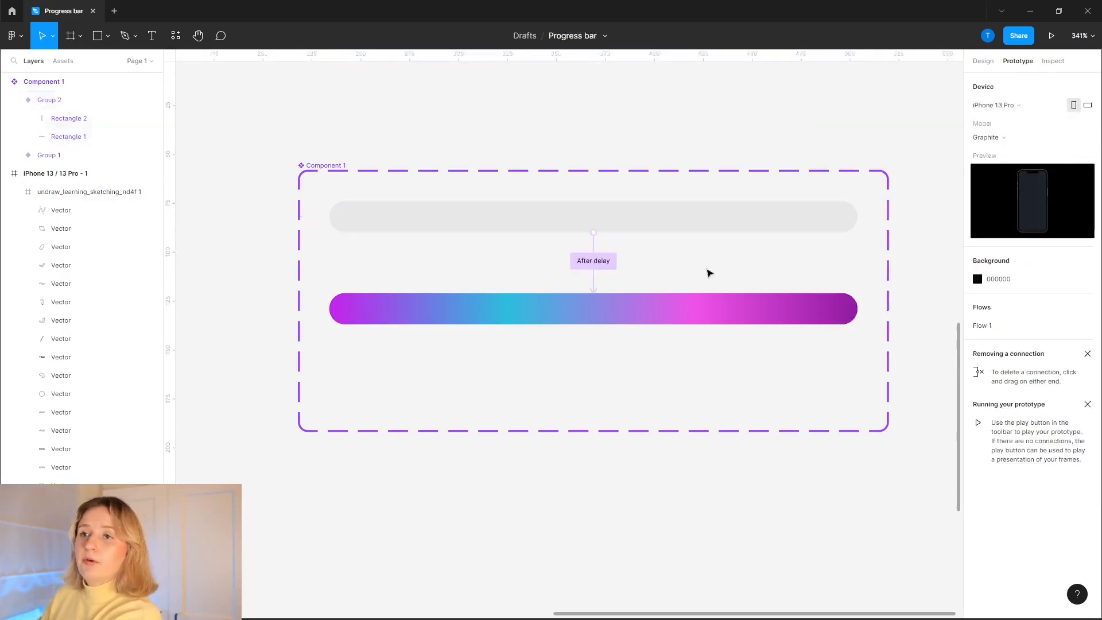
Place an instance of the grey bar component below the "We are setting up your profile..." text and center it horizontally in the phone frame
scroll(704, 269, "down", 7)
scroll(407, 210, "up", 1)
scroll(405, 198, "up", 3)
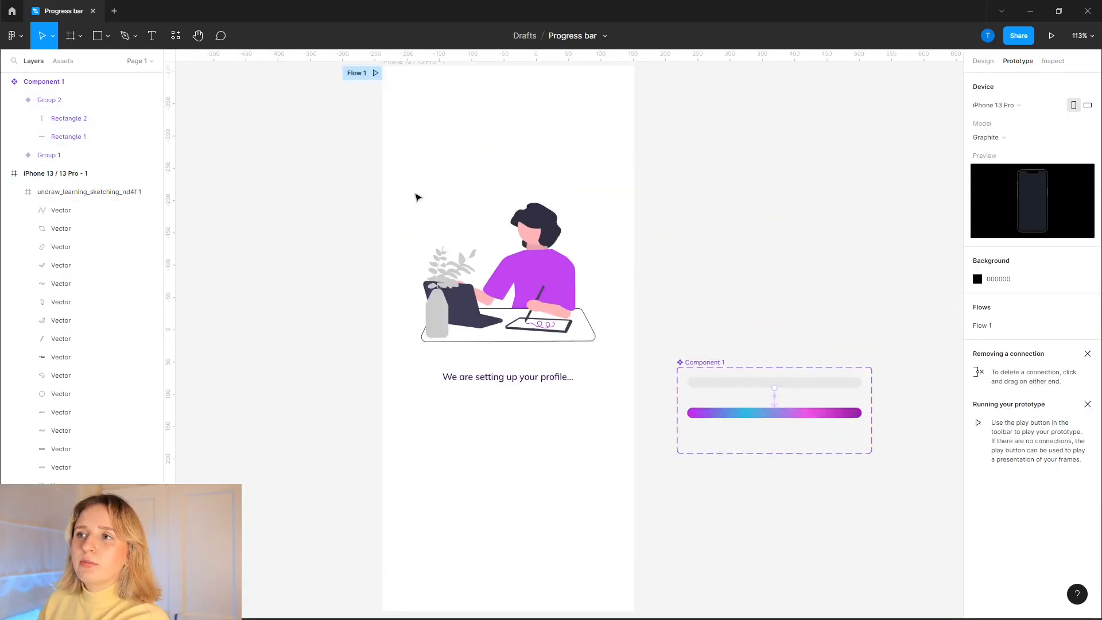
scroll(652, 184, "down", 2)
scroll(706, 192, "up", 1)
left_click(64, 61)
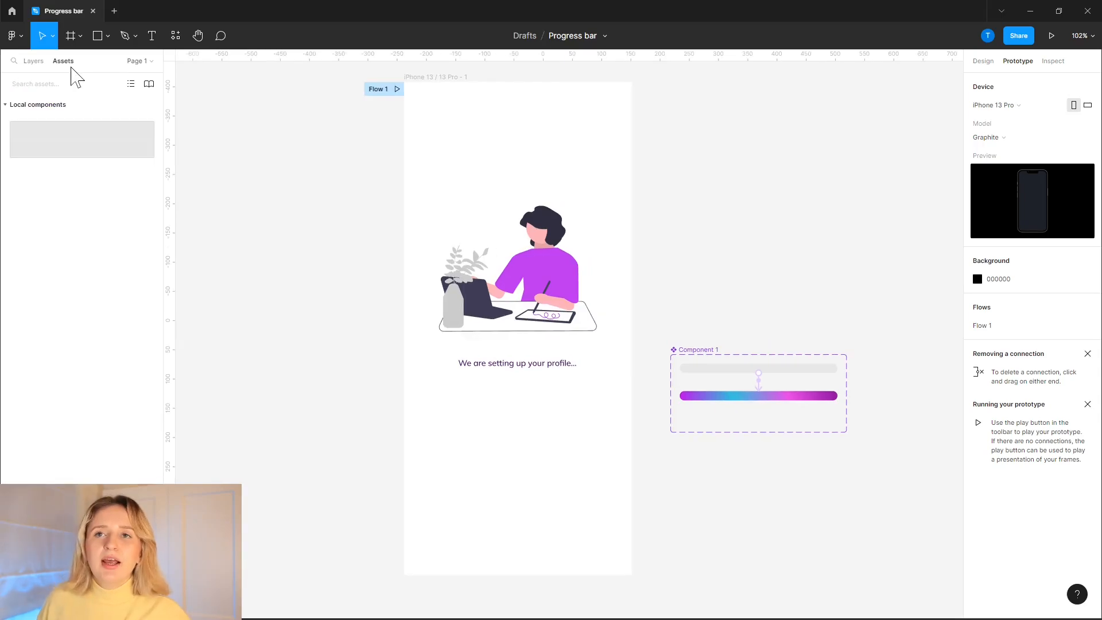
left_click(14, 106)
left_click(5, 107)
left_click_drag(80, 146, 521, 397)
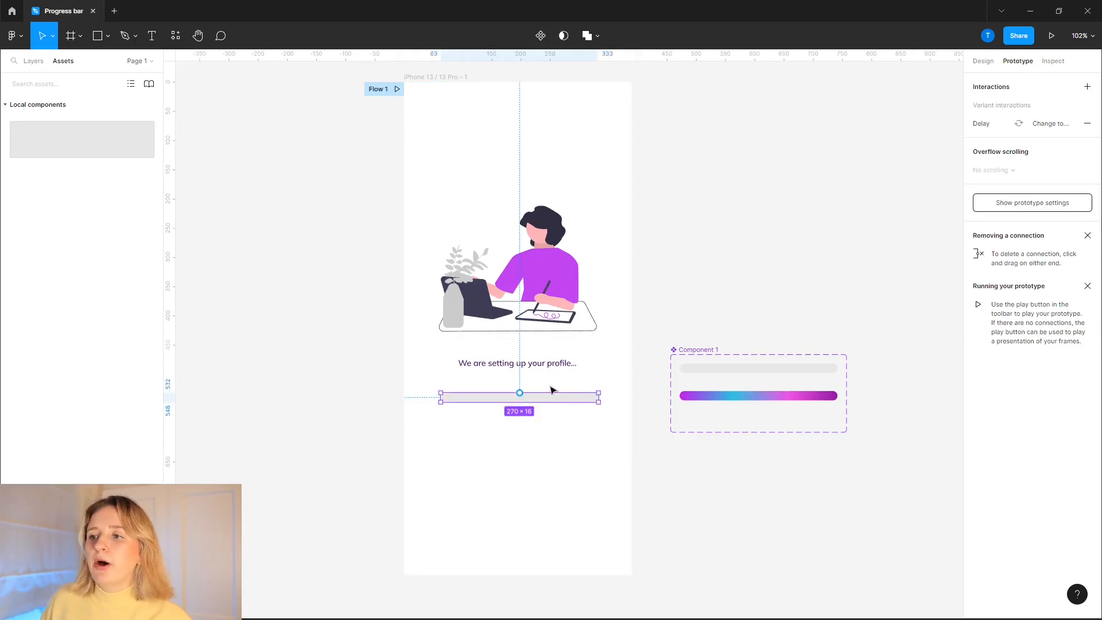
left_click(984, 61)
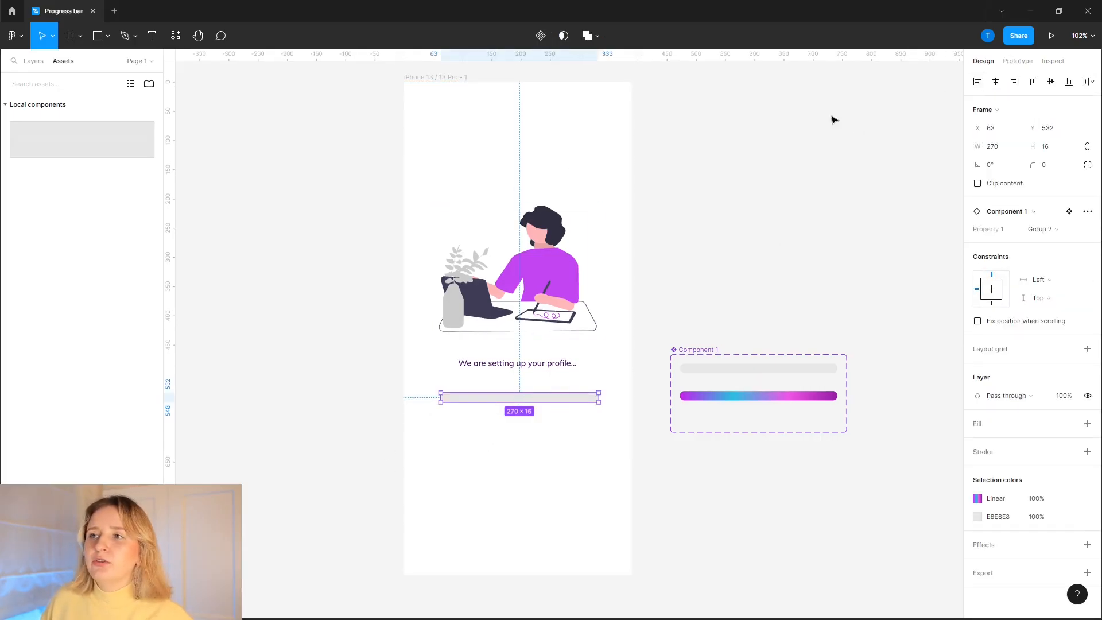
left_click(995, 81)
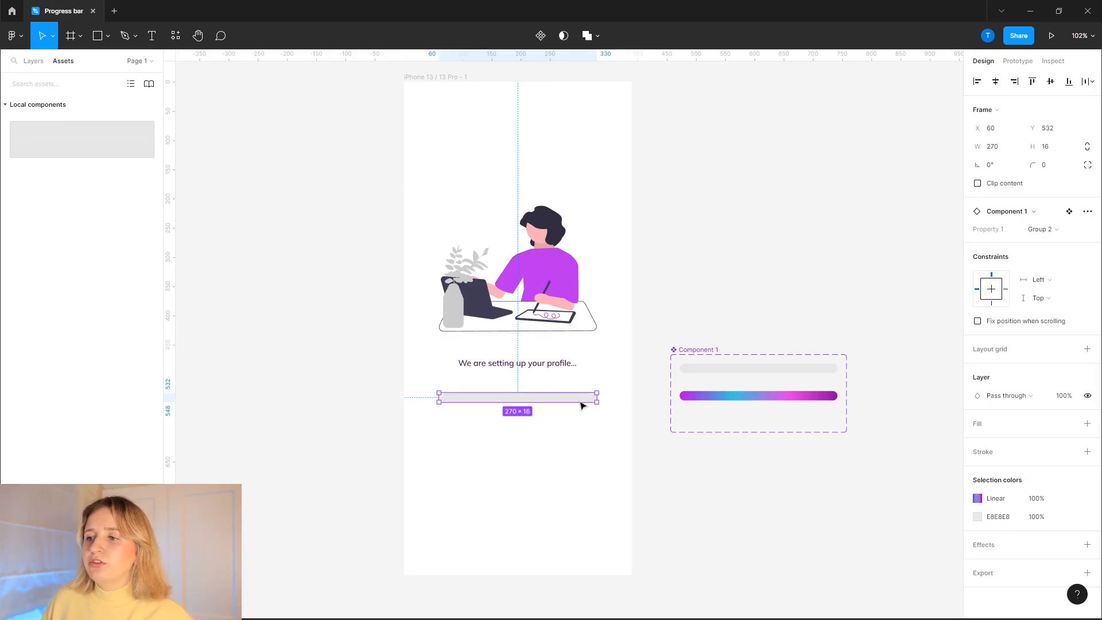
Move the component set to the left of the phone frame, level with its upper edge
scroll(568, 369, "up", 2)
scroll(568, 368, "down", 3)
left_click_drag(690, 349, 272, 109)
key("Escape")
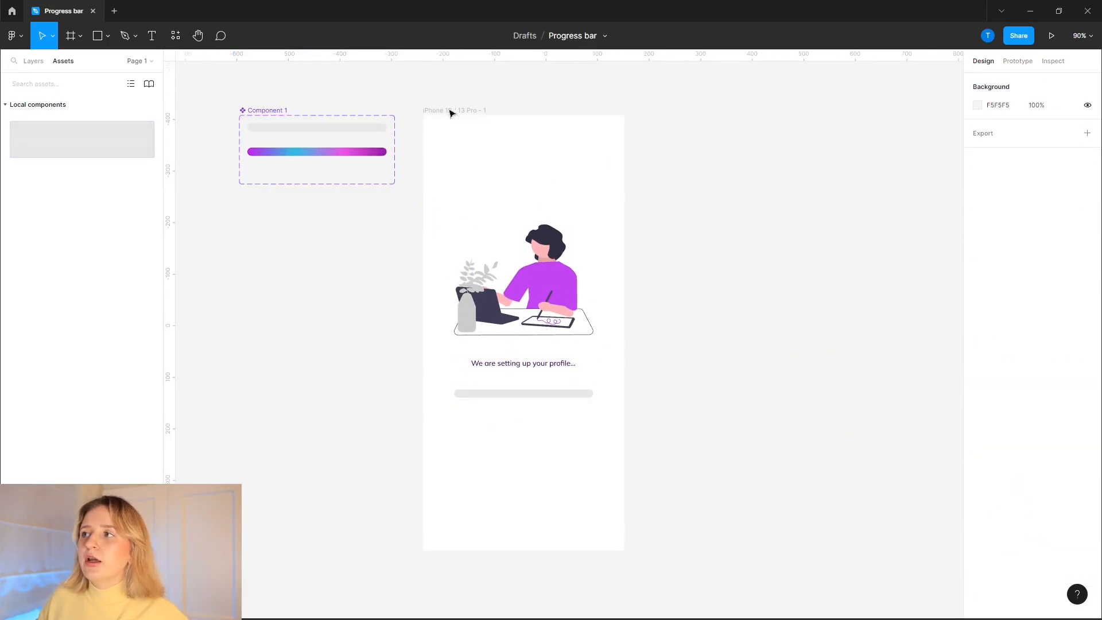
Preview the phone frame's prototype to check the progress bar animation, and return to the design file
left_click(459, 111)
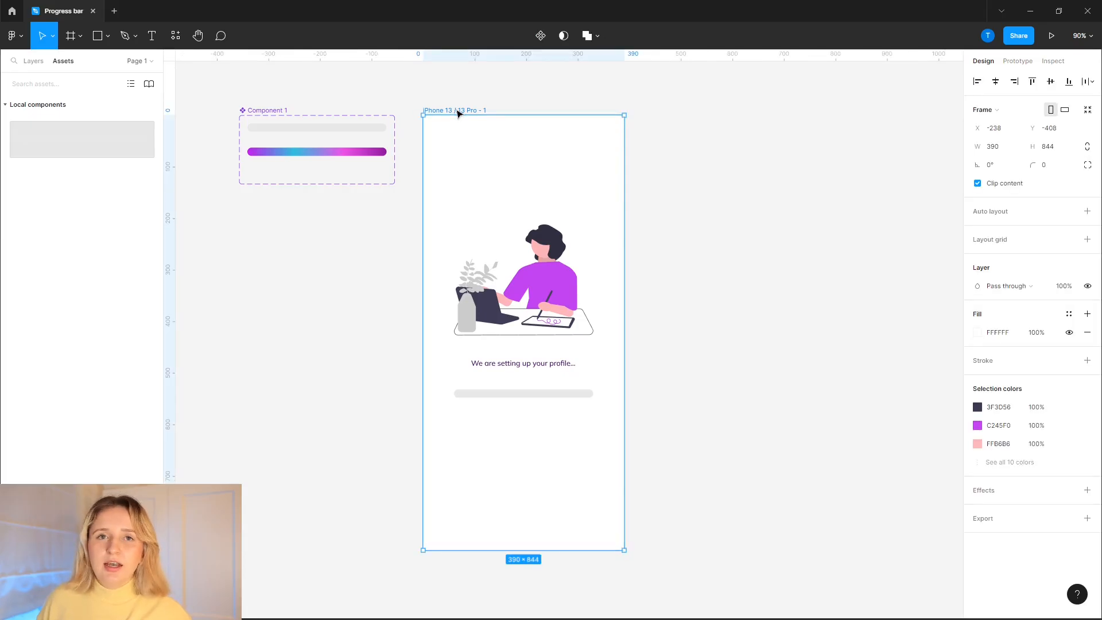
left_click(1051, 36)
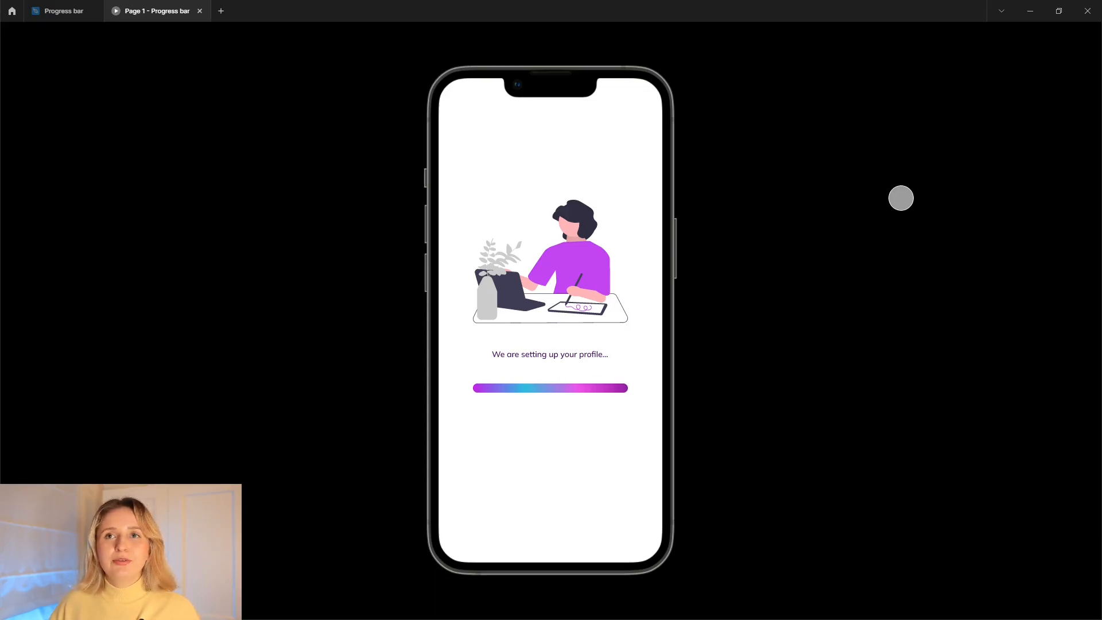
left_click(53, 10)
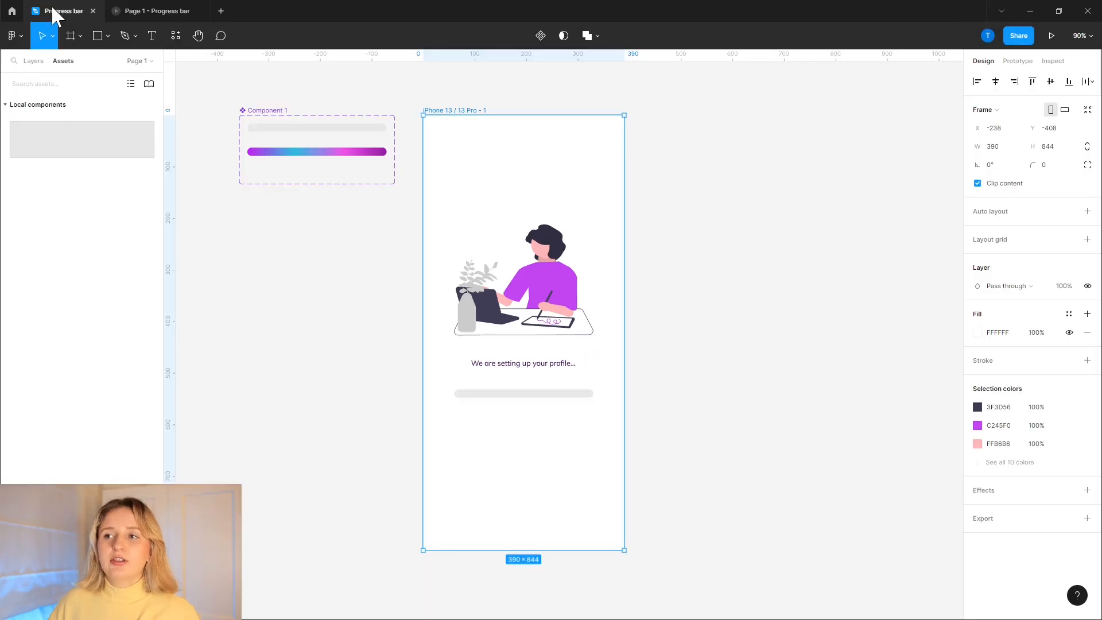
Set the delay of the connection between the grey and gradient bar variants to 3000 ms
left_click(292, 126)
key("shift+2")
left_click(1018, 60)
left_click(461, 229)
left_click(932, 136)
left_click(932, 135)
type("3000")
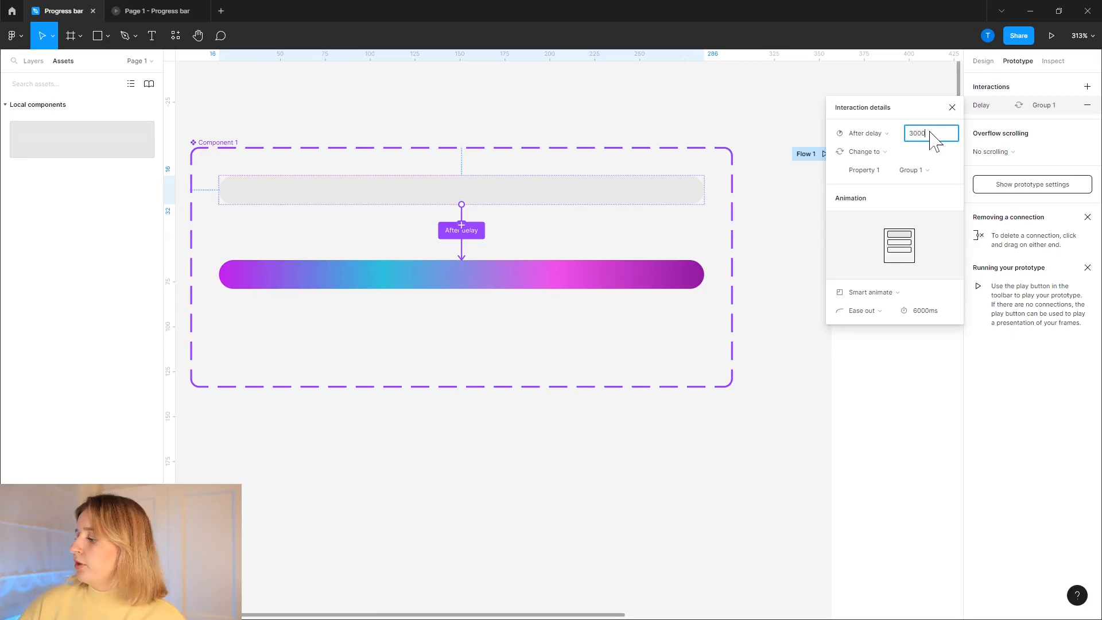
key("Return")
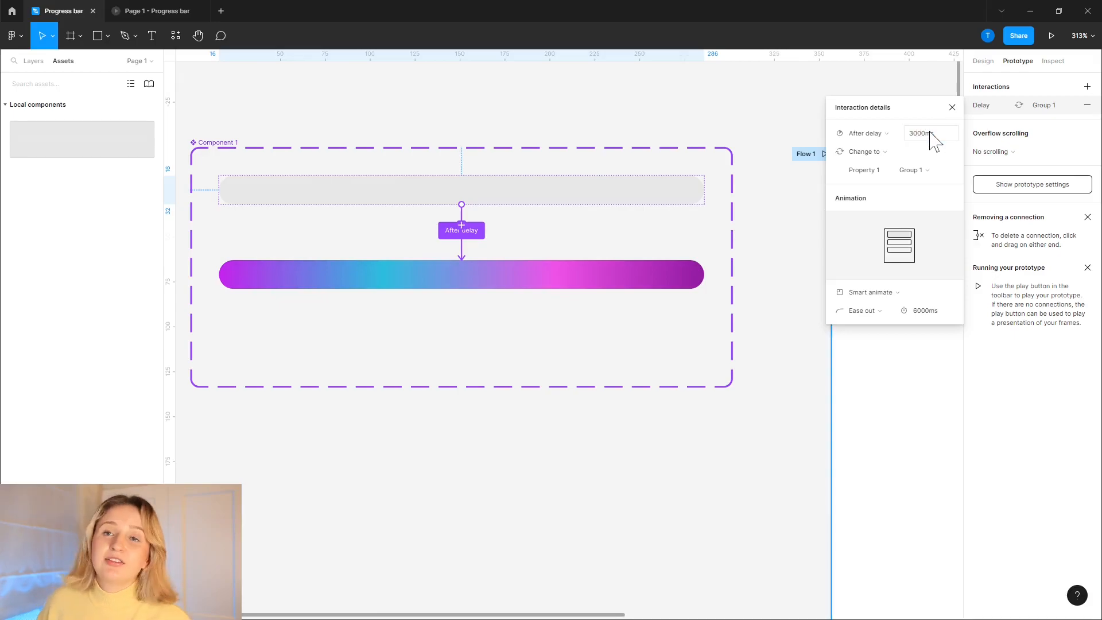
Set the duration of the connection's Smart animate transition to 3800 ms and close the interaction details
left_click(932, 312)
type("3")
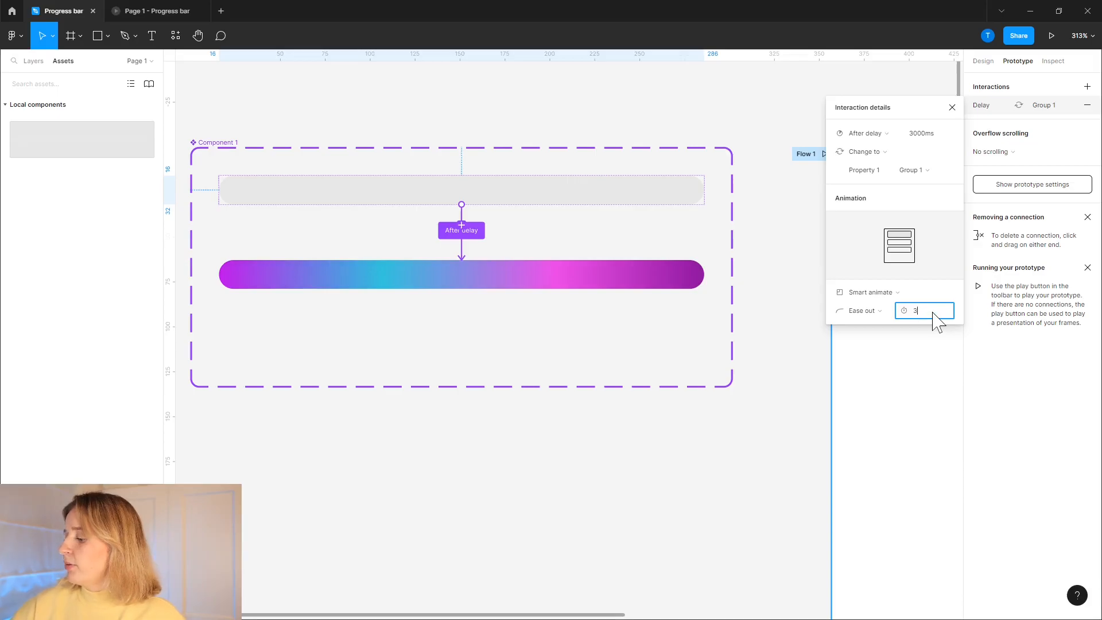
key("Return")
scroll(762, 387, "down", 3)
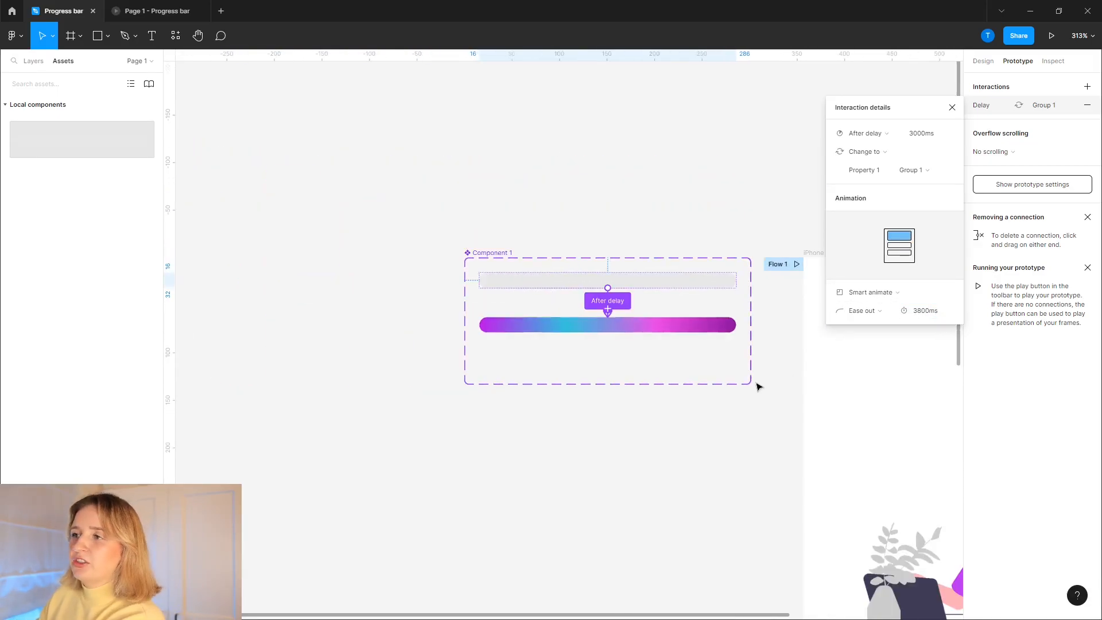
left_click(745, 432)
Close the old prototype preview and run Flow 1 again to check the new timing
scroll(744, 433, "down", 5)
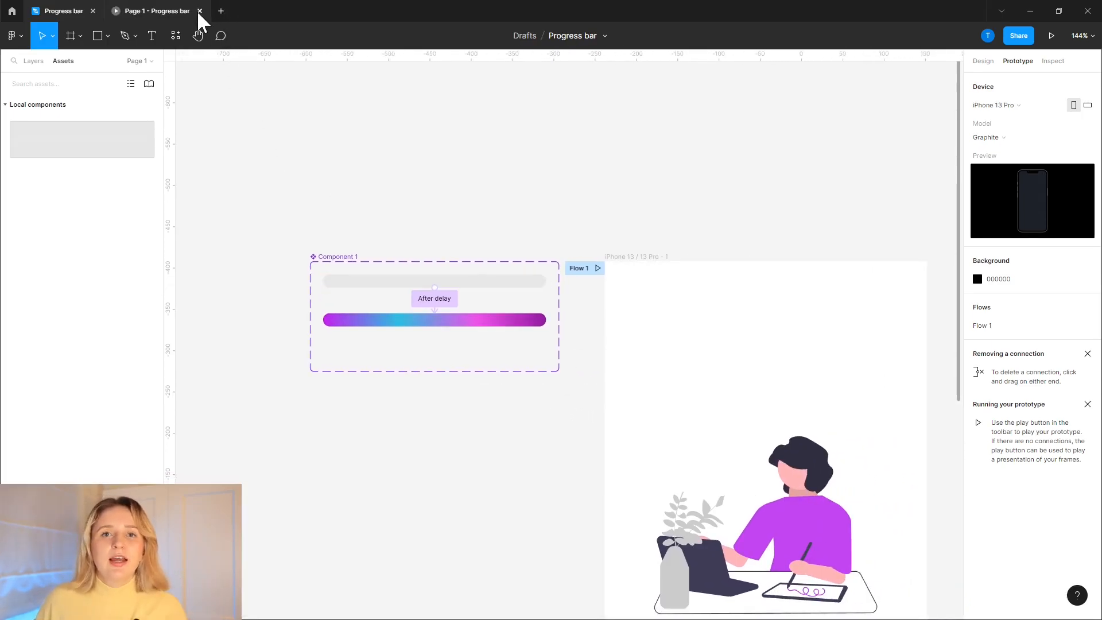
left_click(200, 11)
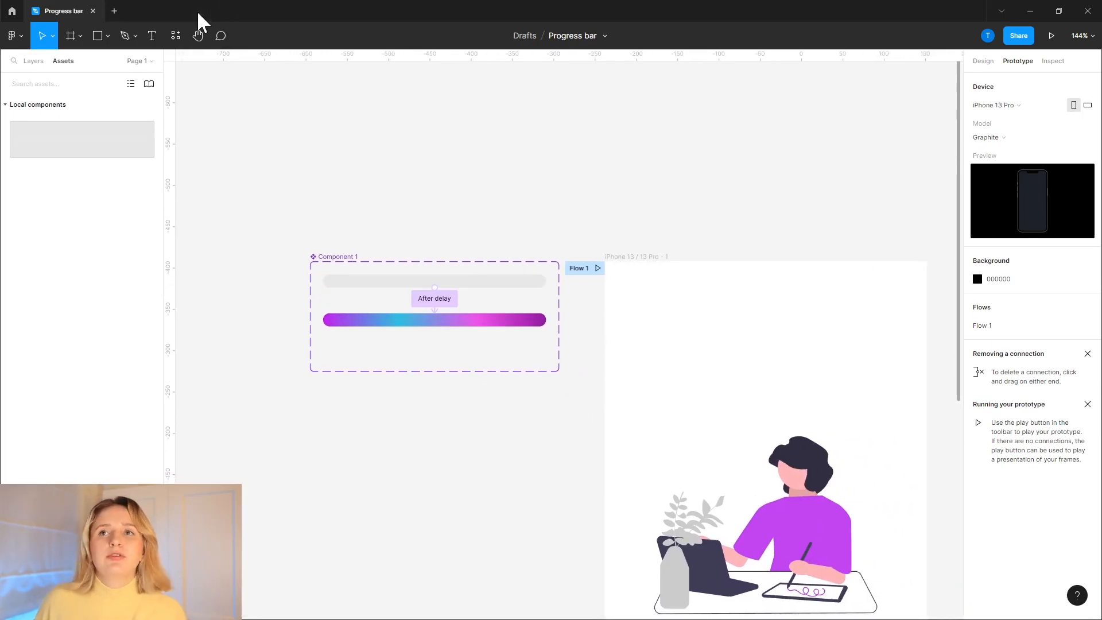
left_click(598, 269)
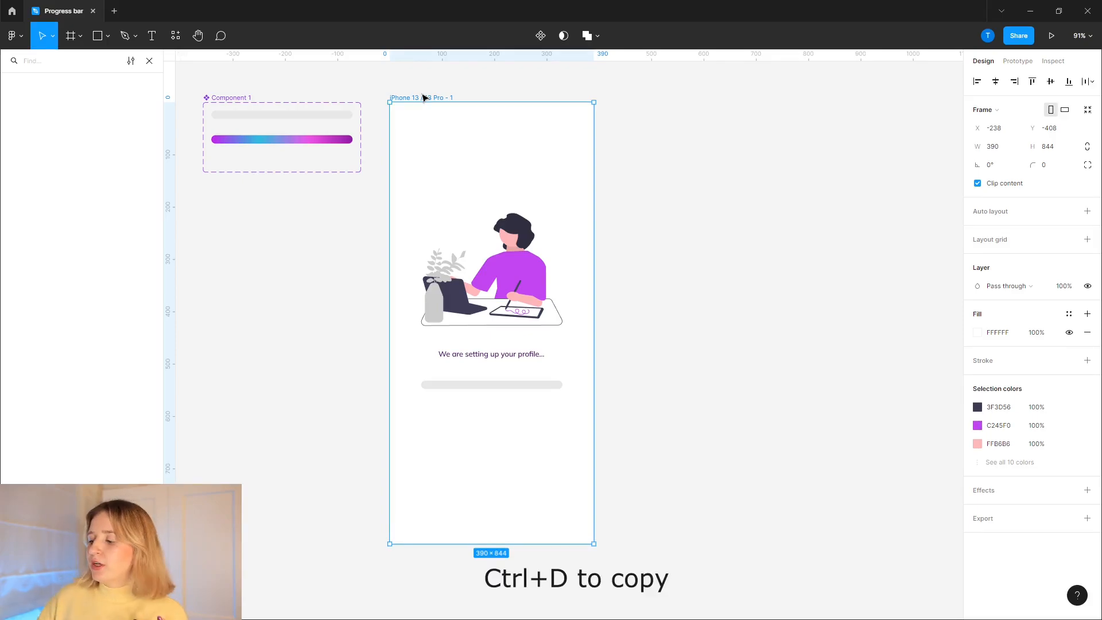
Duplicate the phone frame, with the copy beside the original
key("ctrl+d")
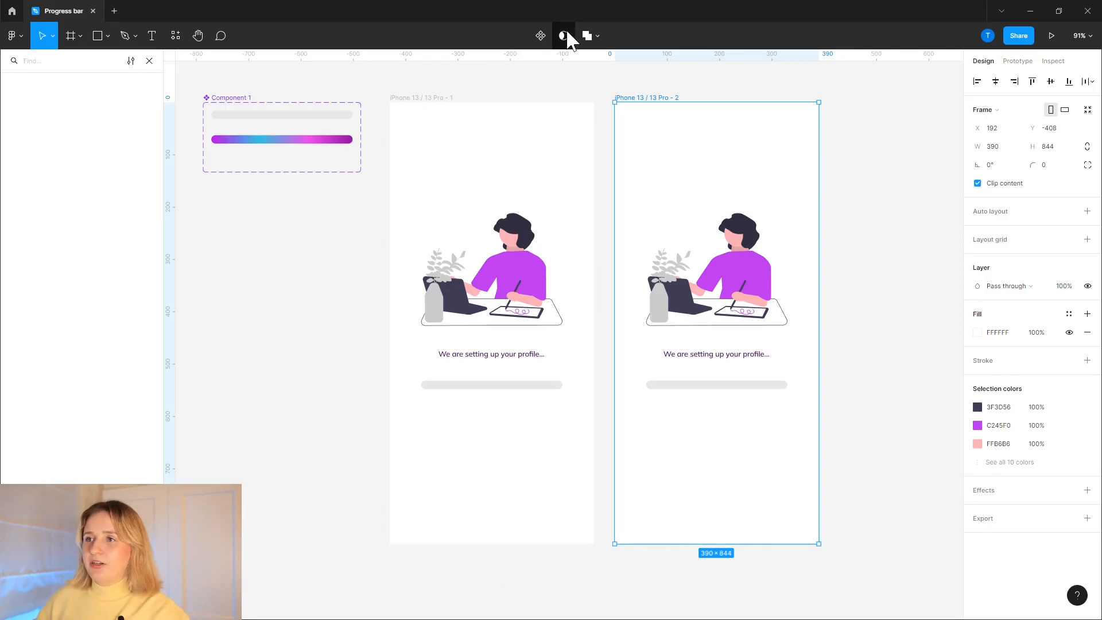
Draw a rectangle about 172 × 42 below the progress bar on the second phone frame and set its corner radius to 20
scroll(794, 443, "up", 5)
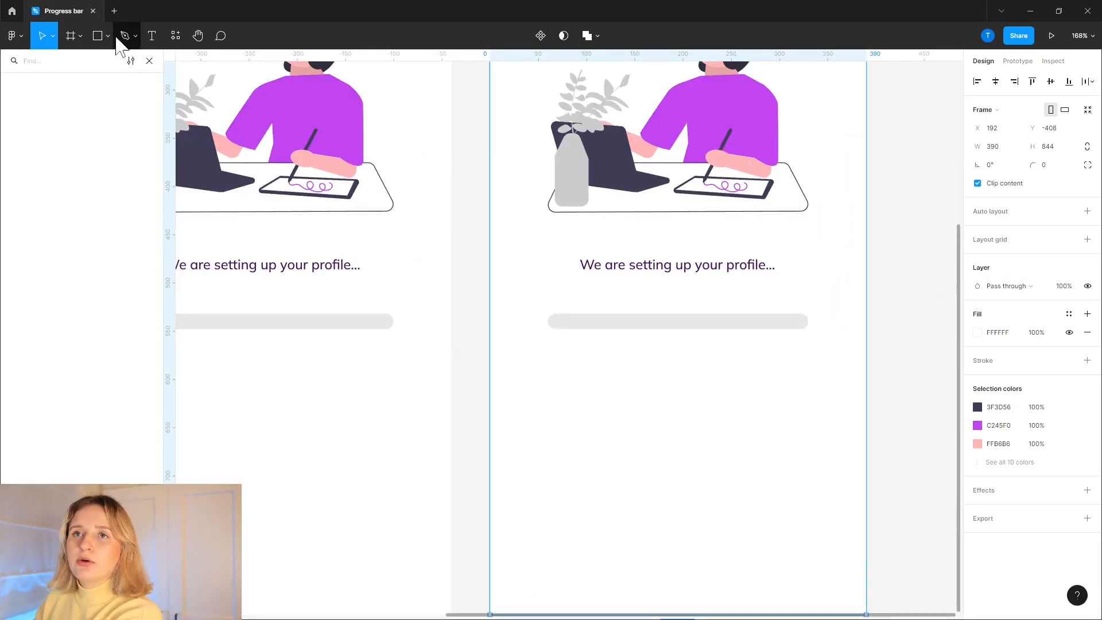
left_click(98, 36)
left_click_drag(602, 380, 769, 420)
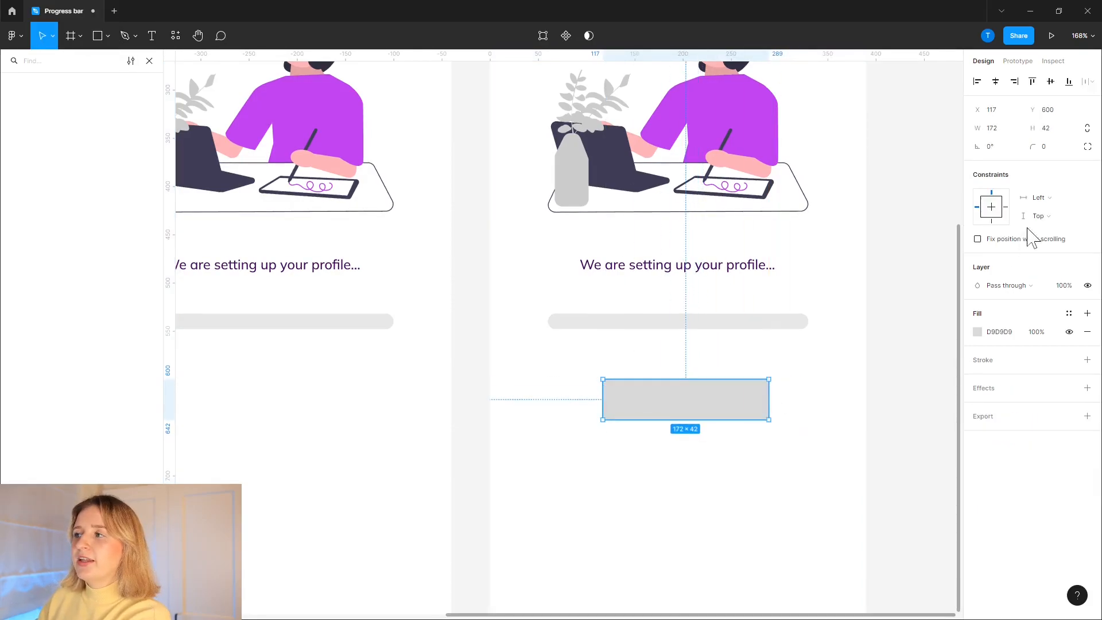
left_click(1051, 148)
type("20")
key("Return")
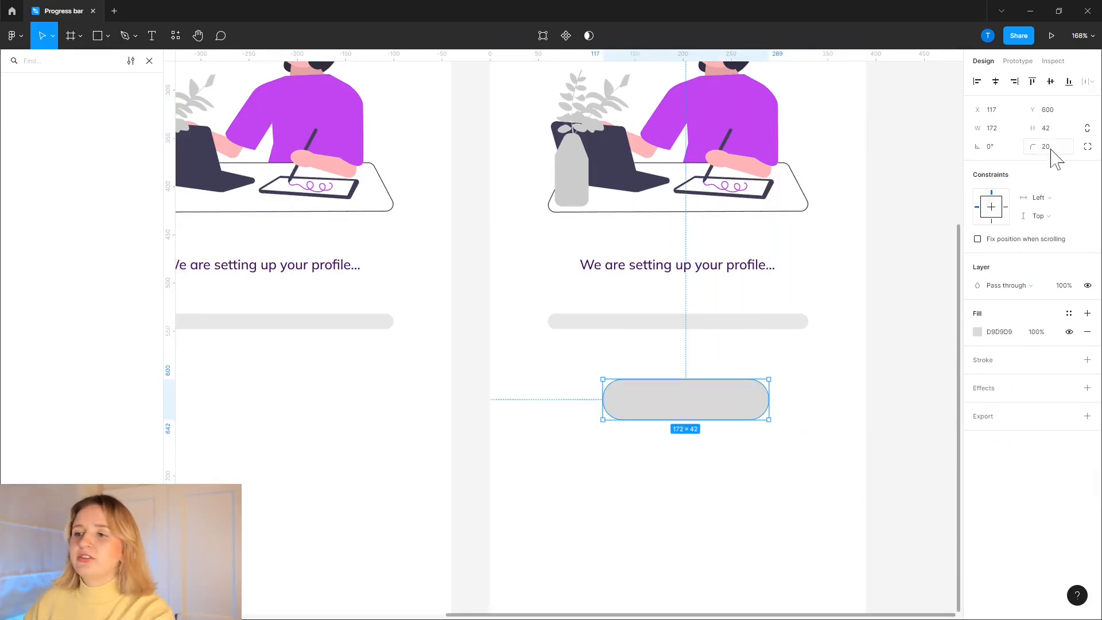
Fill the rounded rectangle with the purple C245F0 sampled from the illustration's shirt
left_click(976, 332)
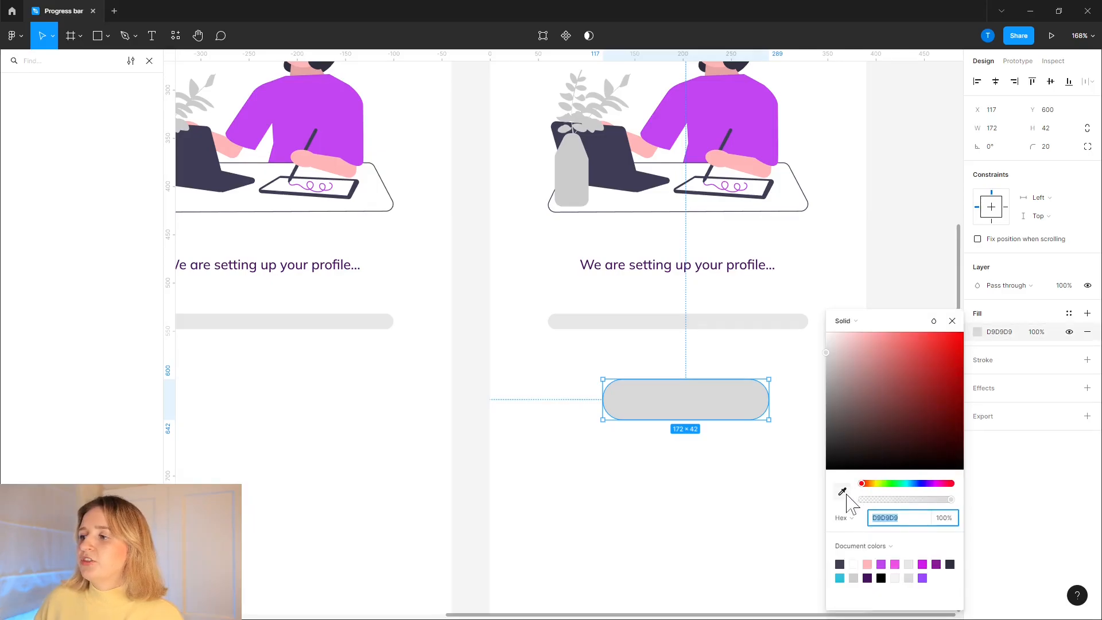
left_click(842, 491)
left_click(743, 110)
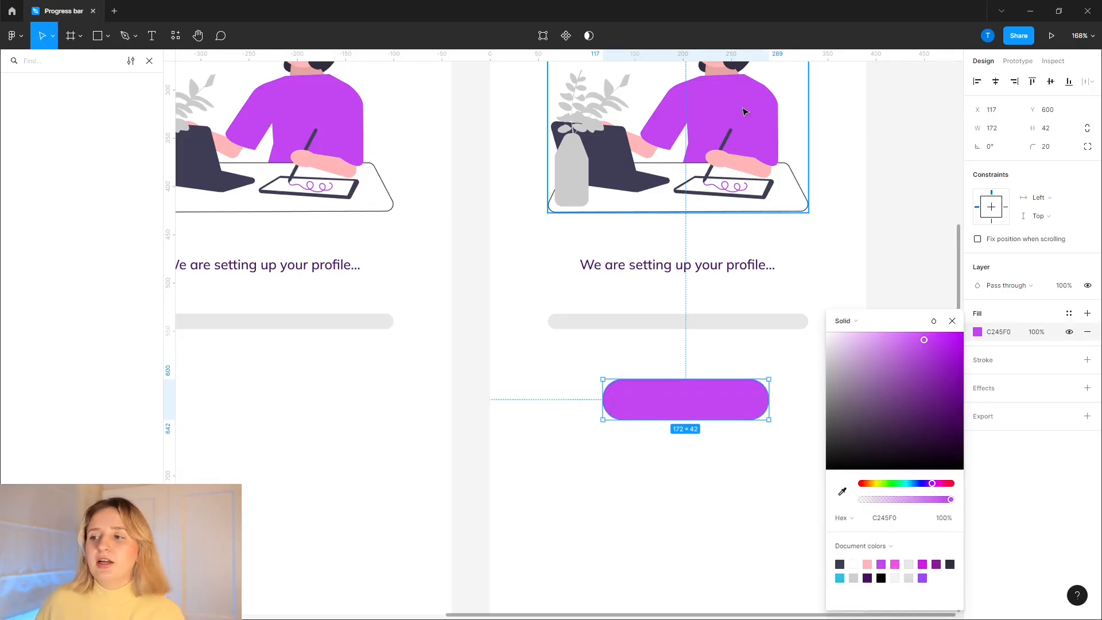
left_click(710, 462)
Duplicate the profile status text as a white "Continue" label, centred on the purple button and grouped with it
left_click(681, 267)
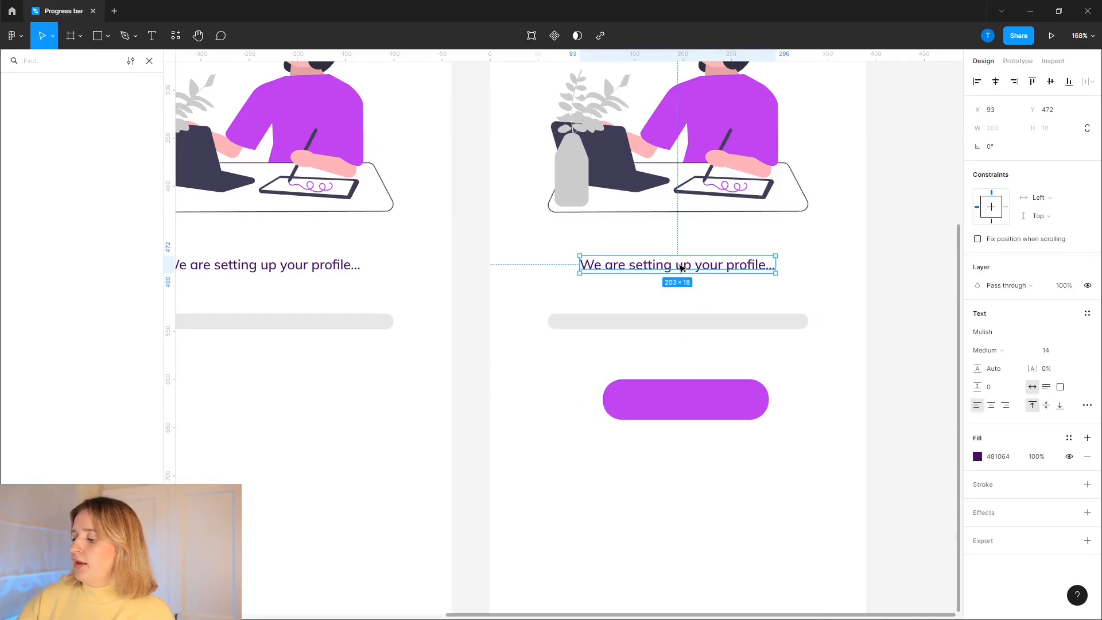
key("ctrl+d")
left_click_drag(683, 266, 691, 346)
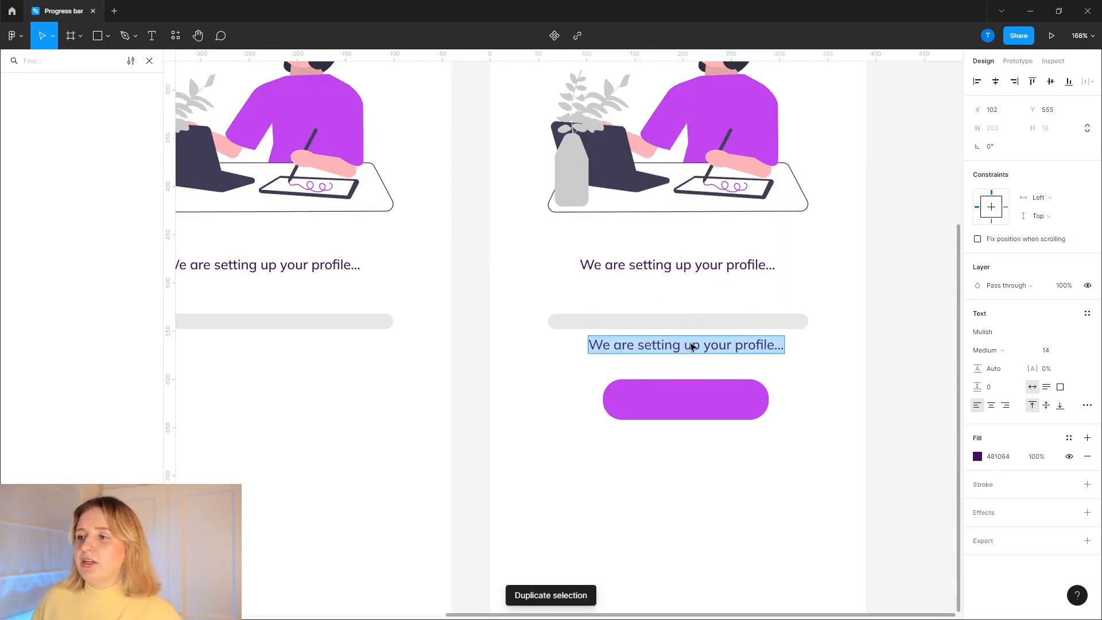
key("Return")
type("Continue")
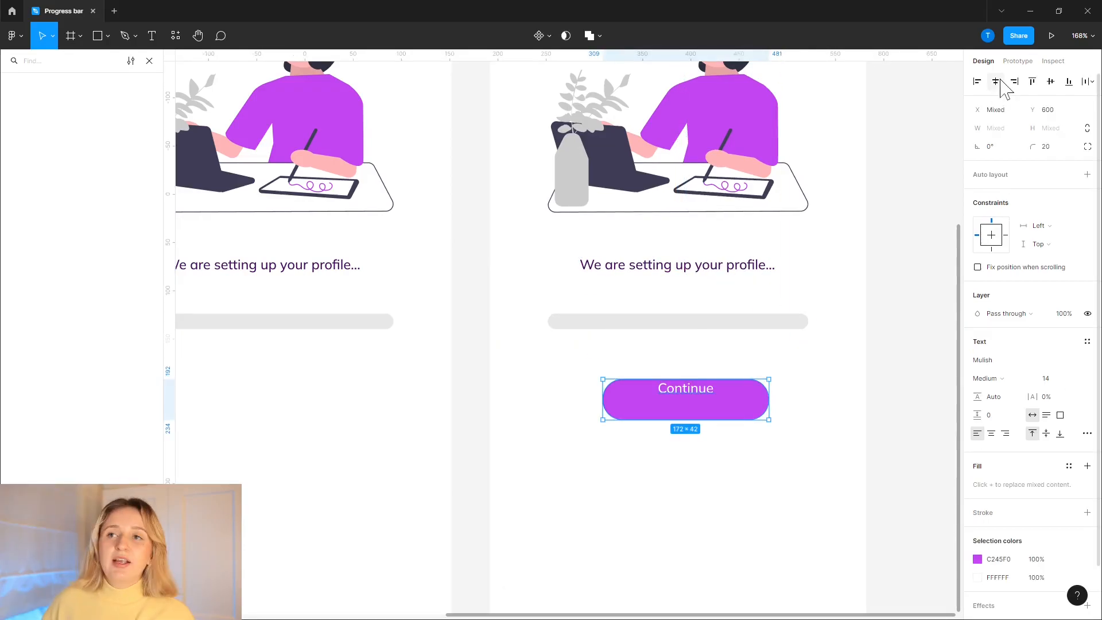
left_click(1050, 81)
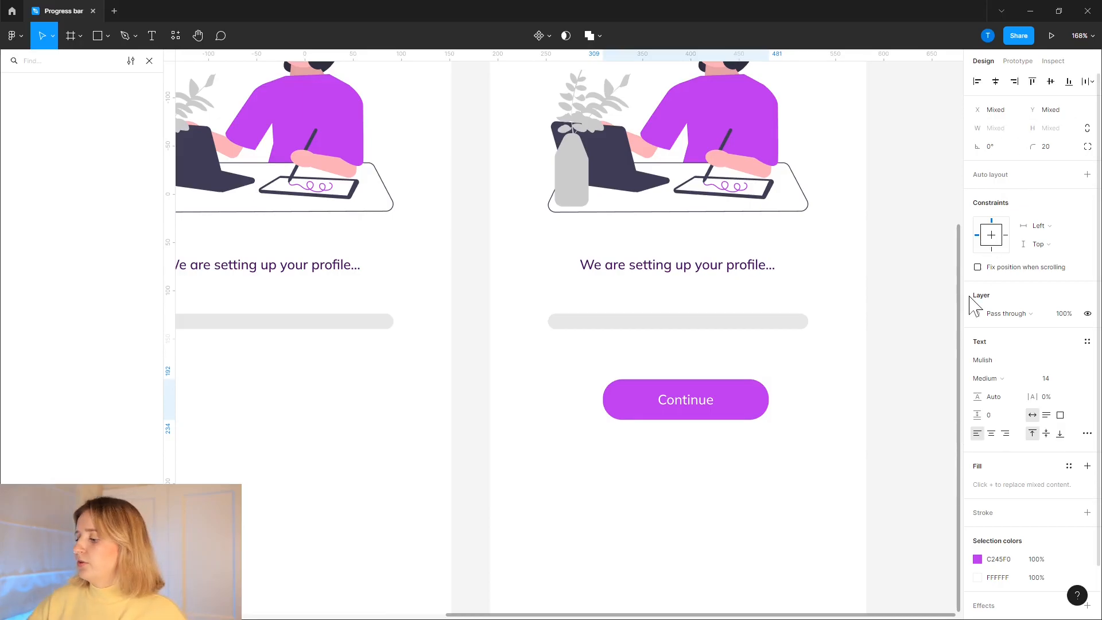
key("ctrl+g")
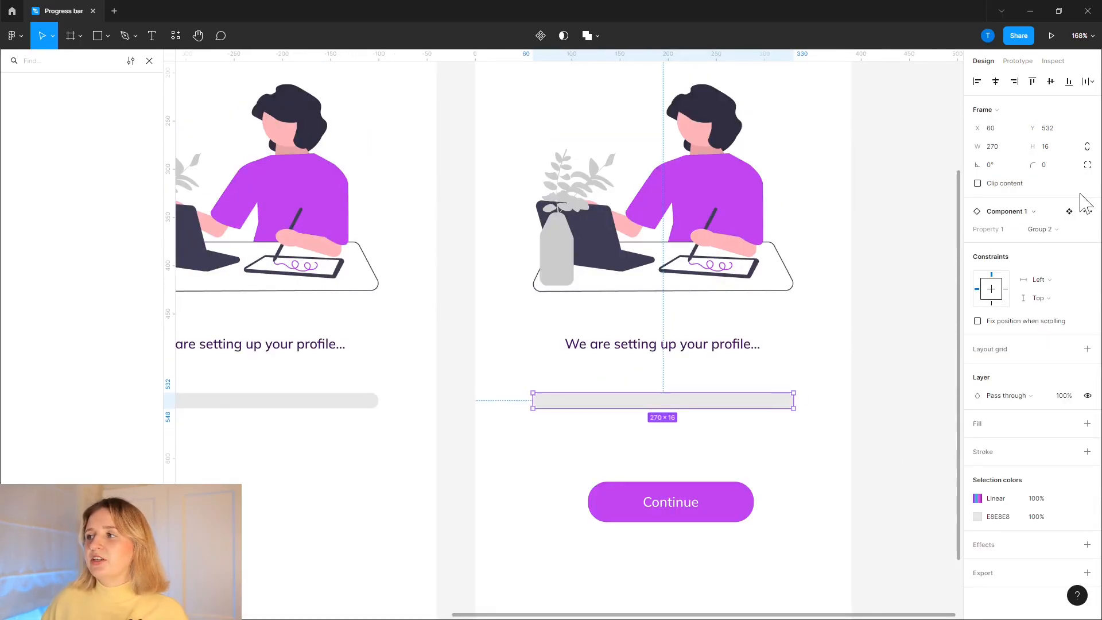
Switch the second frame's progress bar instance to the Group 1 gradient variant and deselect it
left_click(1069, 228)
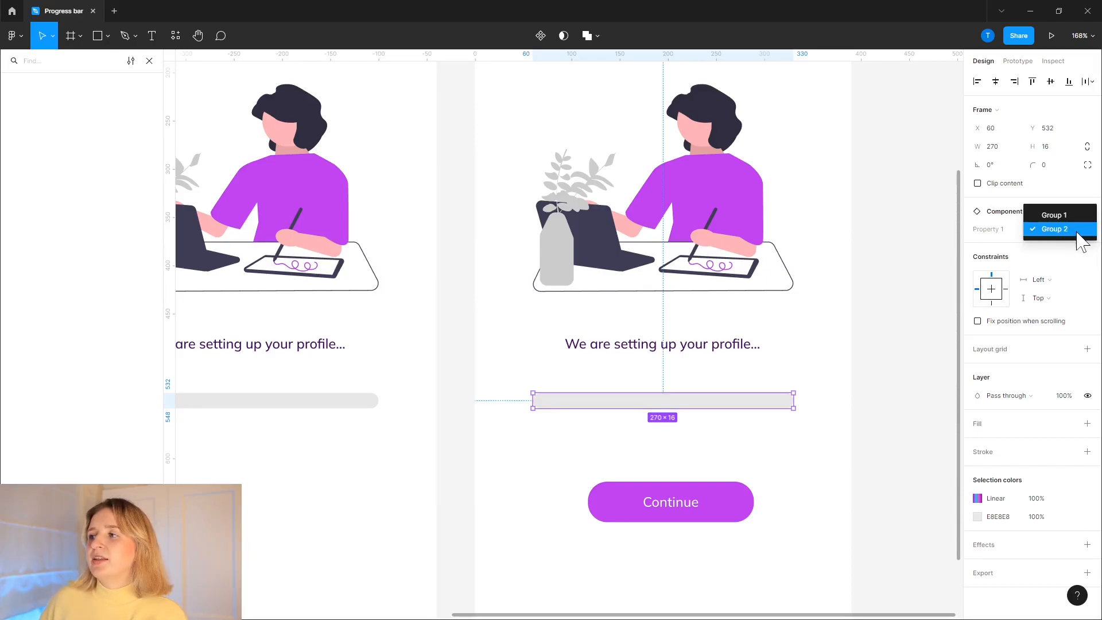
left_click(1061, 217)
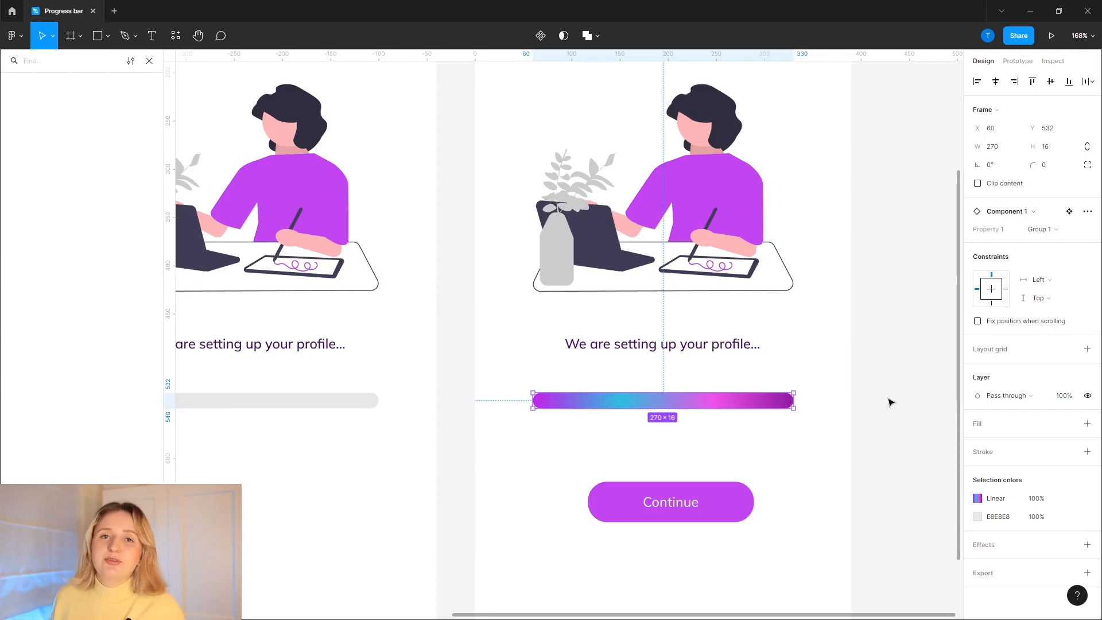
left_click(888, 402)
Create a prototype connection from the first phone frame to the second one
scroll(888, 401, "down", 5)
left_click(1010, 62)
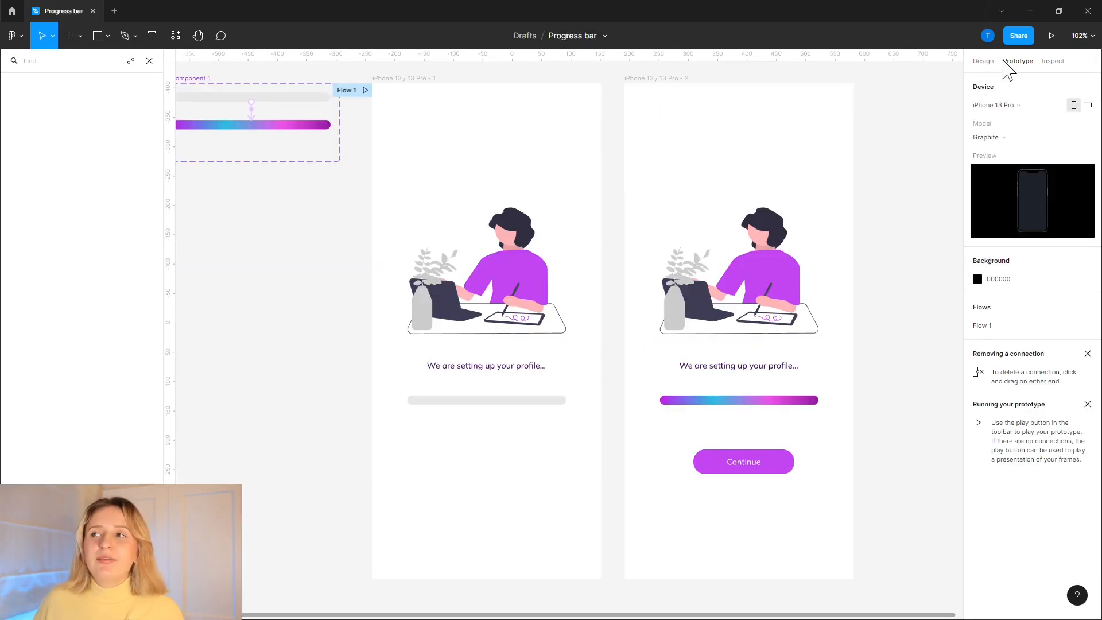
left_click(416, 86)
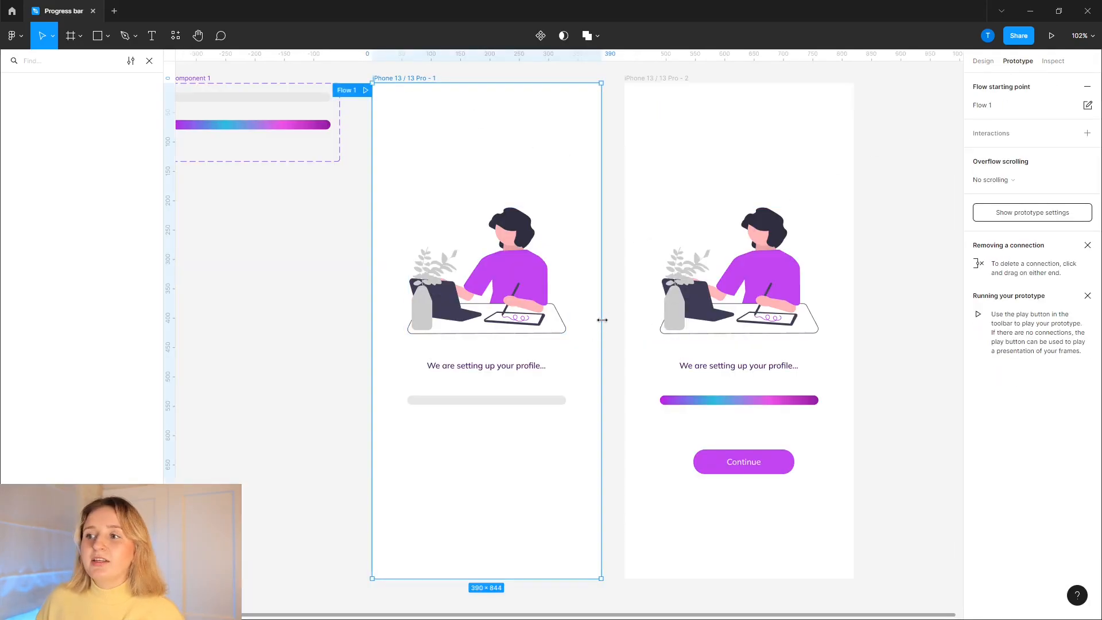
left_click_drag(601, 329, 634, 339)
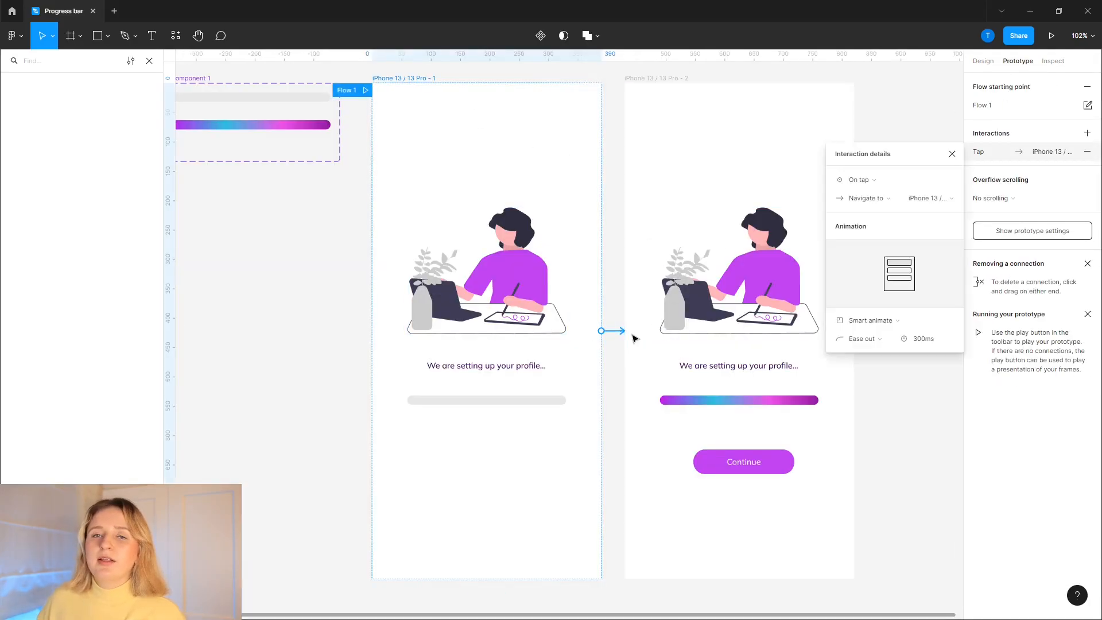
Change the frame connection's trigger to After delay, set the delay to 5000 ms and close the interaction details
left_click(893, 181)
left_click(885, 325)
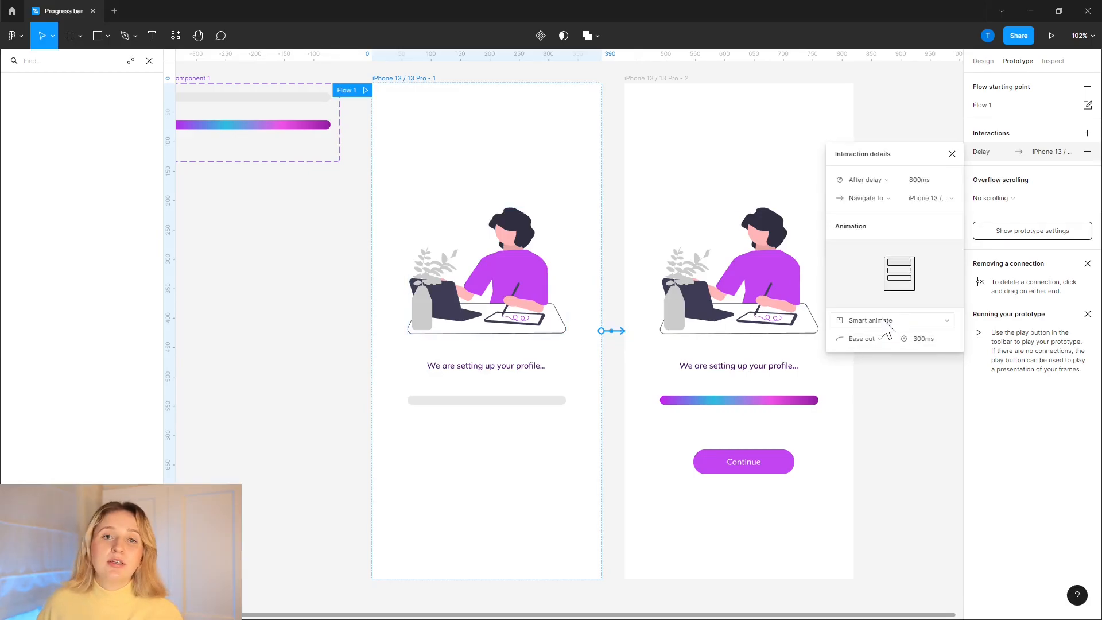
left_click(925, 181)
type("5000")
key("Return")
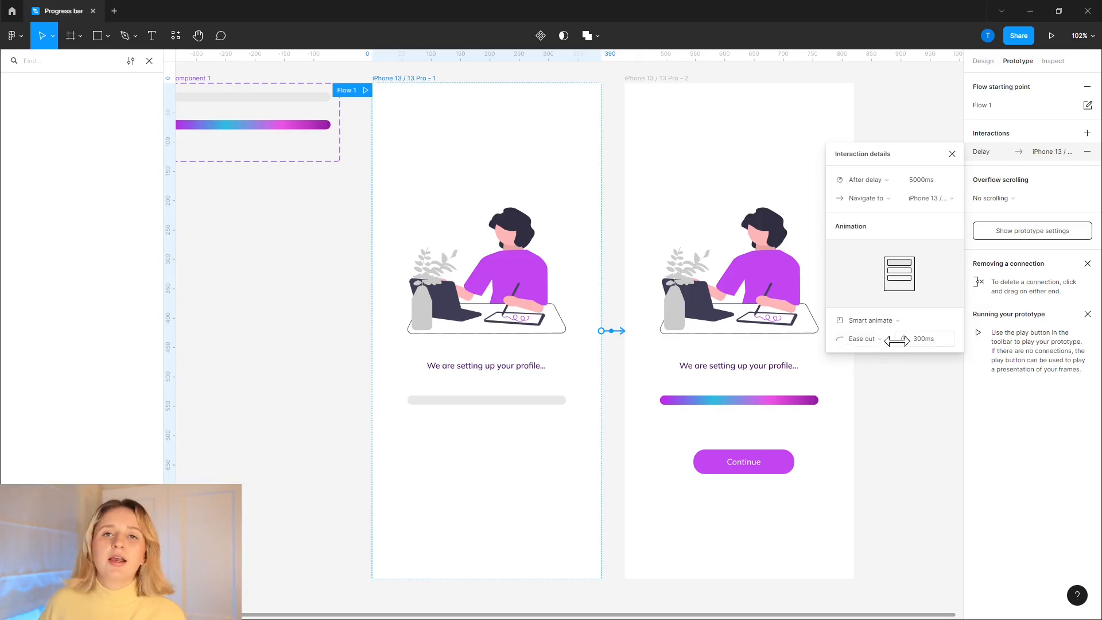
left_click(901, 136)
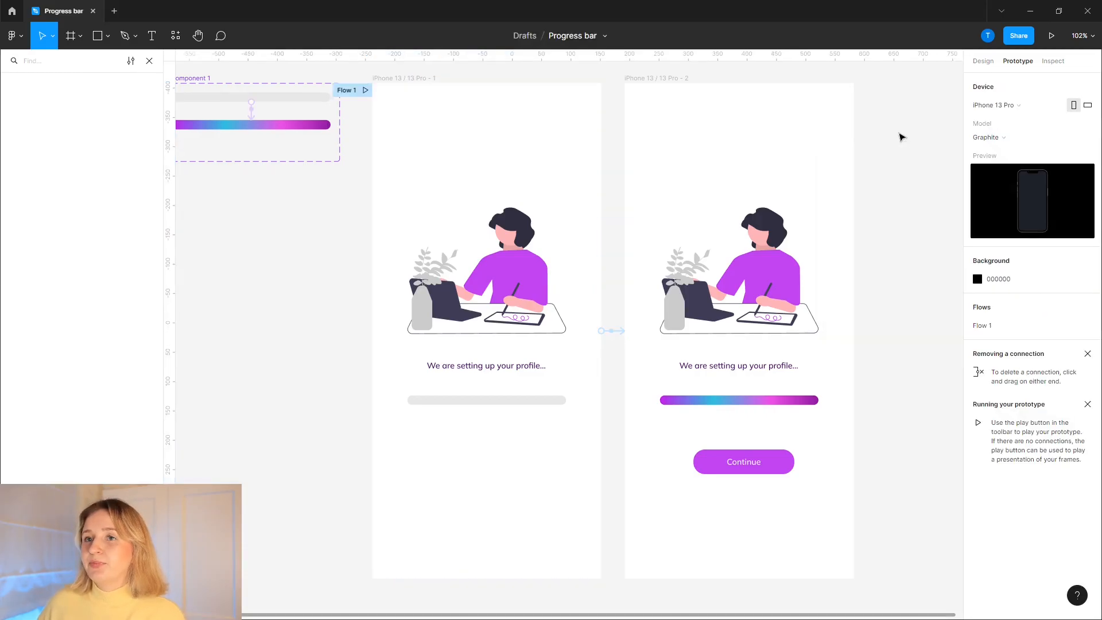
Run Flow 1 to check the delayed transition to the second screen, and return to the design file
left_click(365, 91)
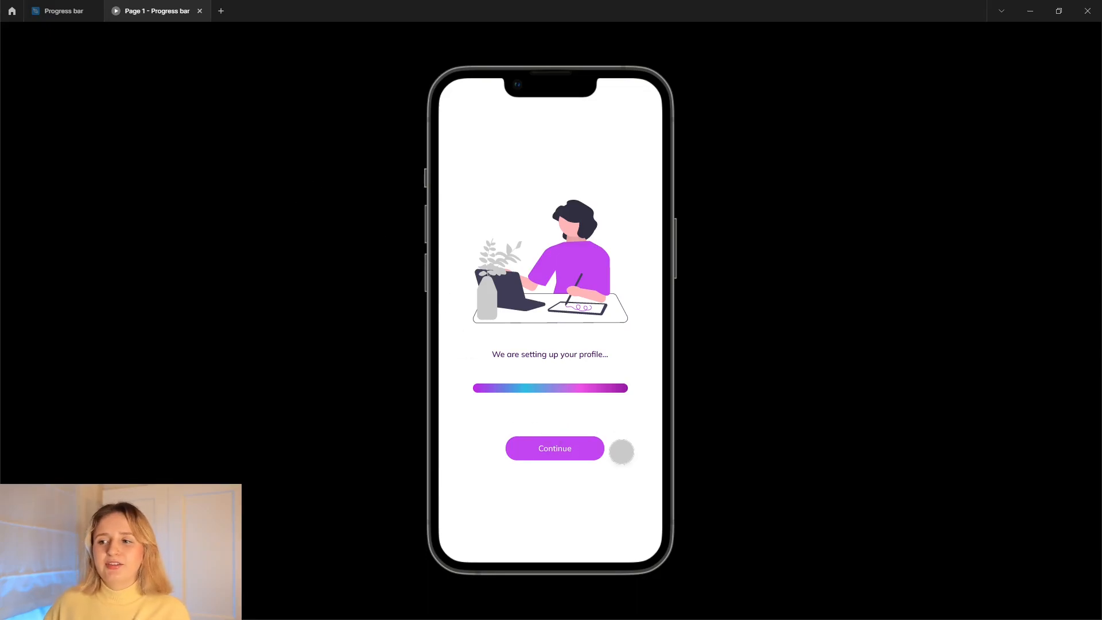
left_click(51, 17)
Set the Smart animate duration of the connection between the two phone frames to 1000 ms
left_click(613, 331)
left_click(934, 340)
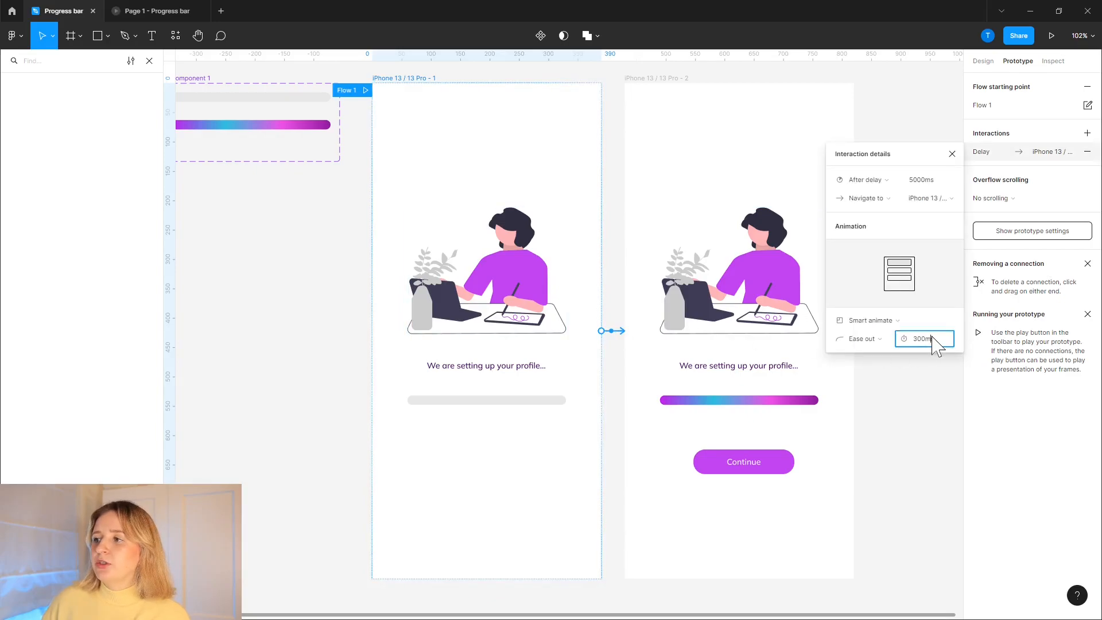
type("1000")
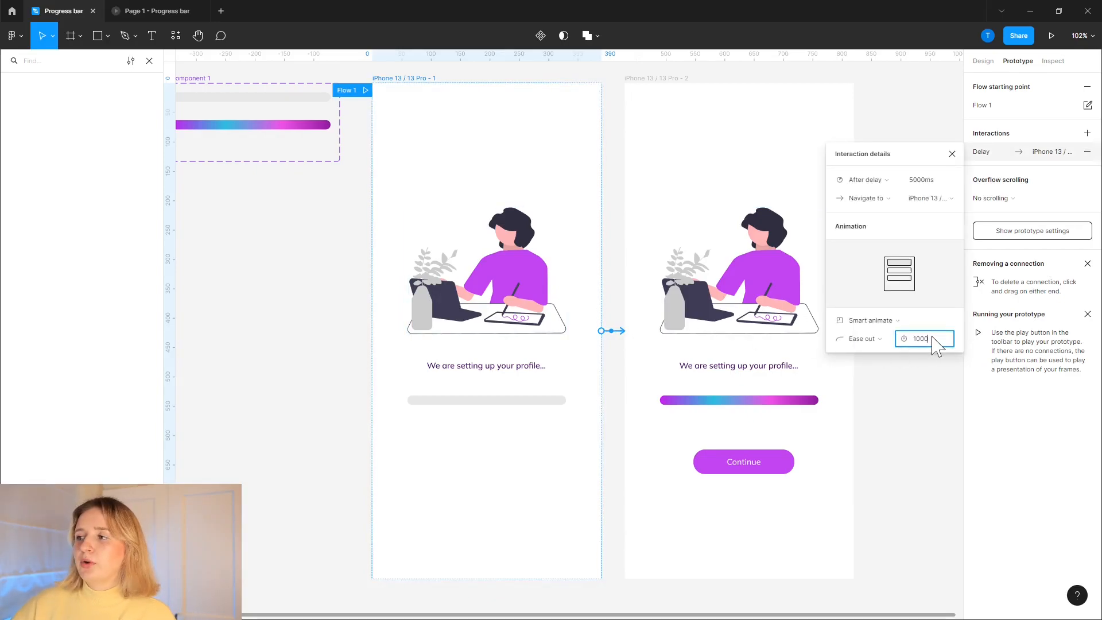
key("Return")
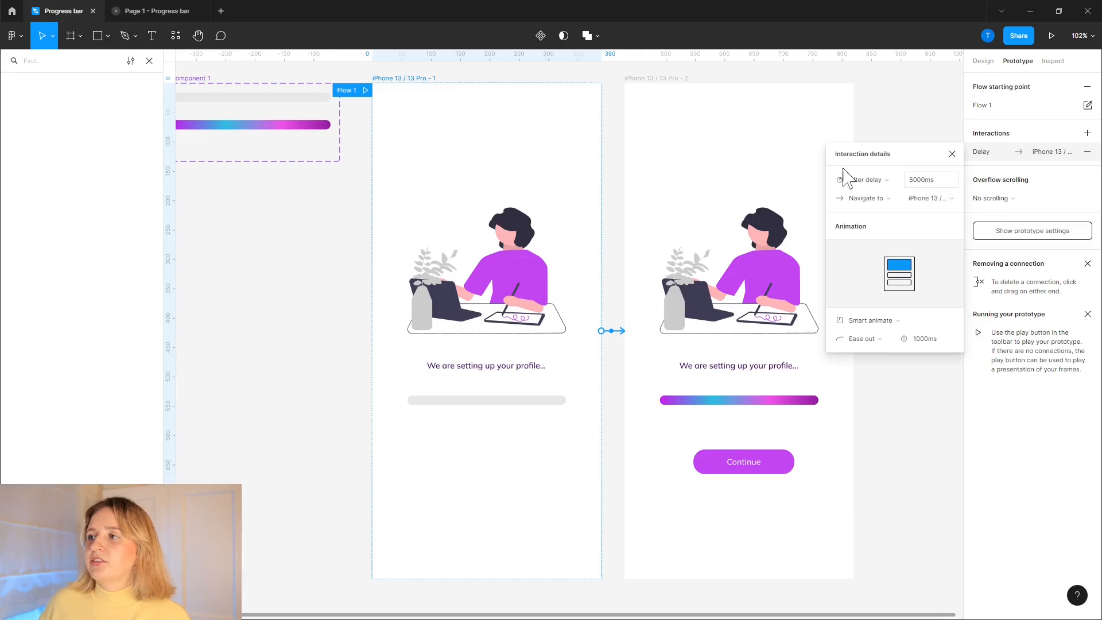
Set the delay of the frame connection to 5500 ms and switch to the prototype preview to check it
left_click(918, 180)
left_click(918, 180)
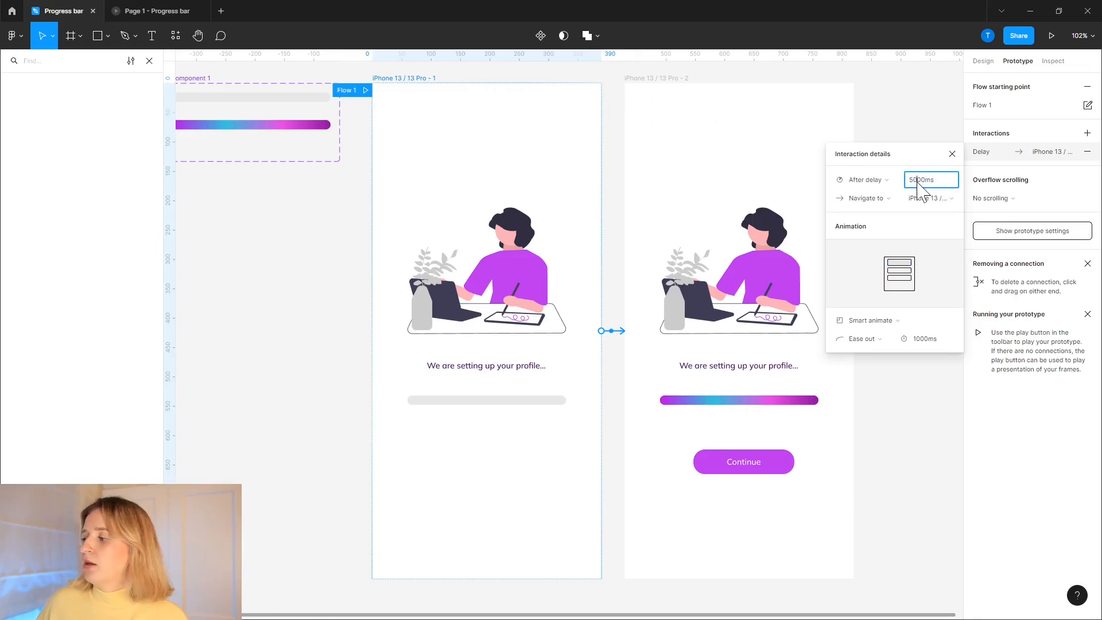
key("Return")
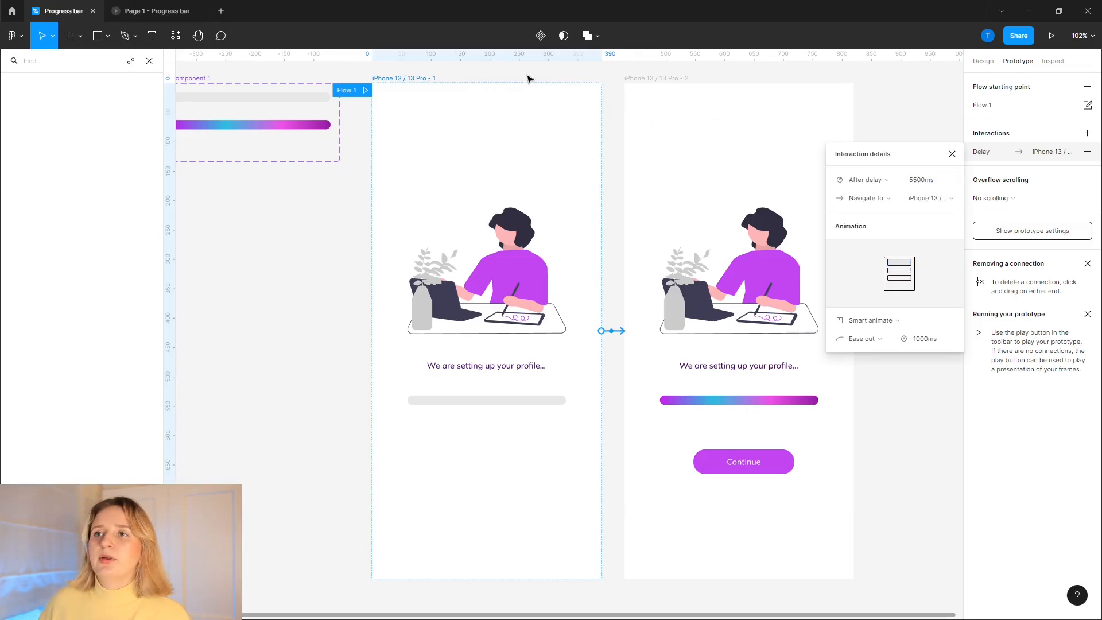
left_click(194, 11)
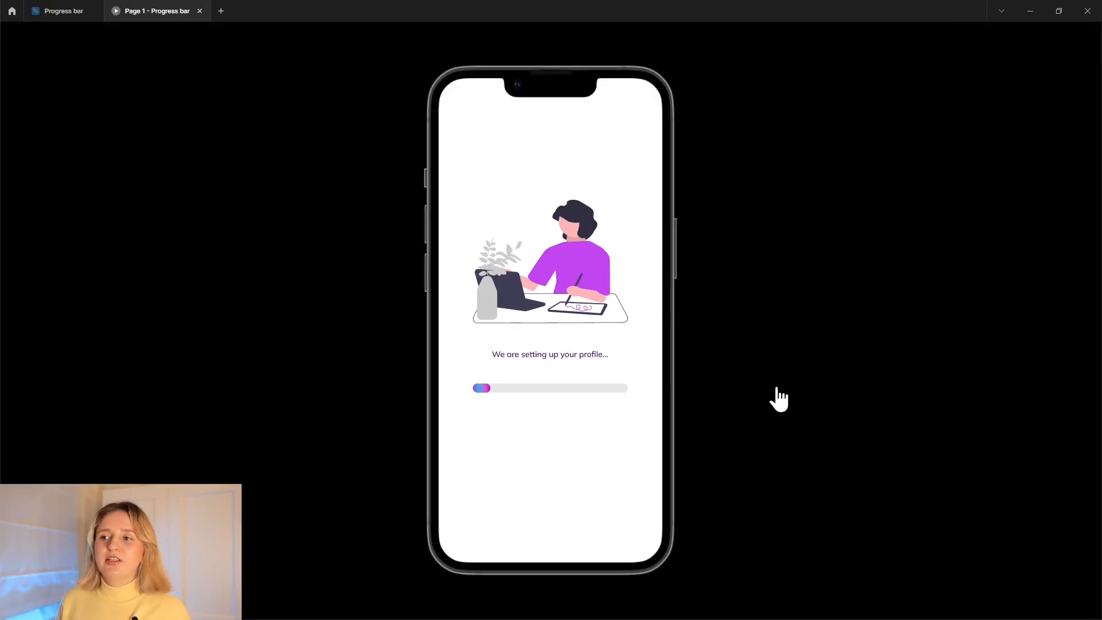